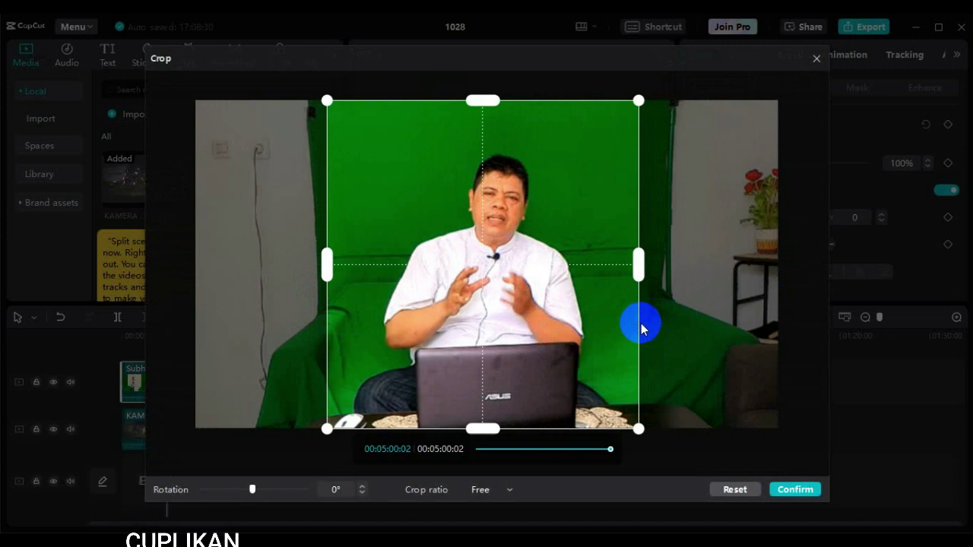
Apply the presenter clip's crop and enable Chroma key on it, sampling the green backdrop as the key color.
{"action": "left_click", "coordinate": [794, 490]}
{"action": "left_click", "coordinate": [768, 90]}
{"action": "left_click", "coordinate": [692, 128]}
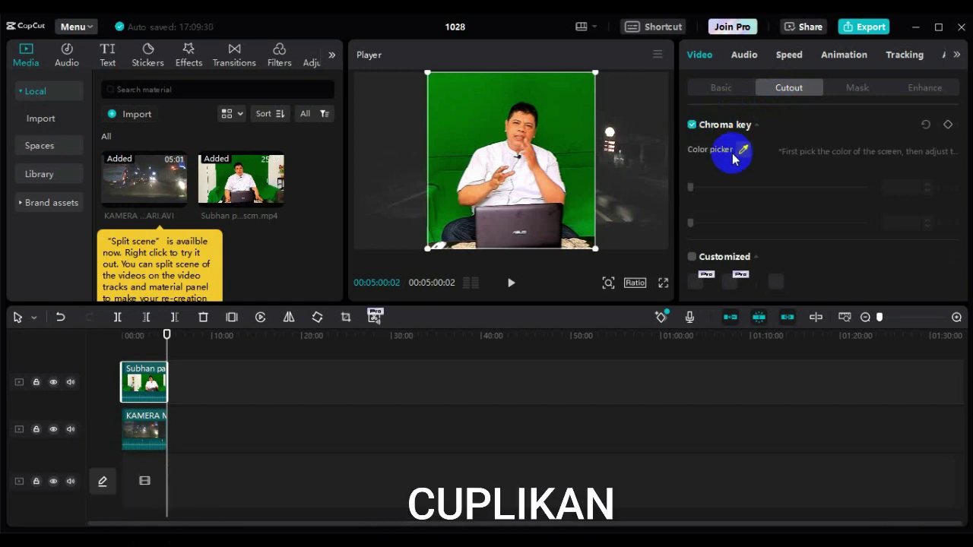
{"action": "left_click", "coordinate": [742, 151]}
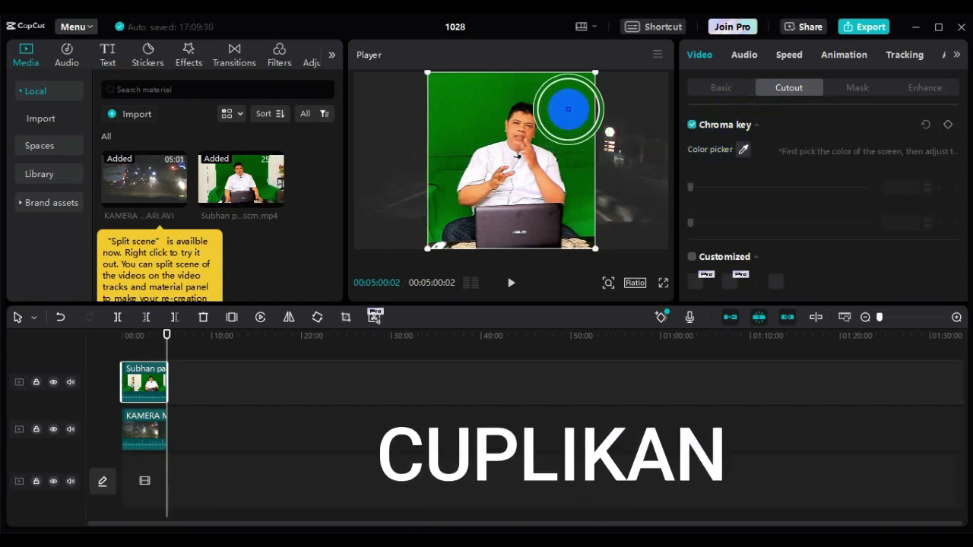
{"action": "left_click", "coordinate": [568, 109]}
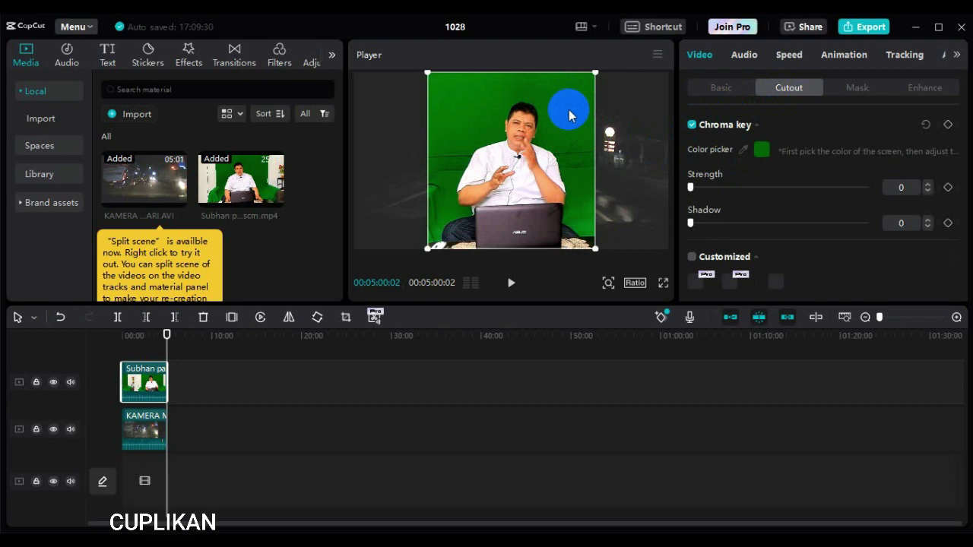
{"action": "left_click", "coordinate": [690, 187]}
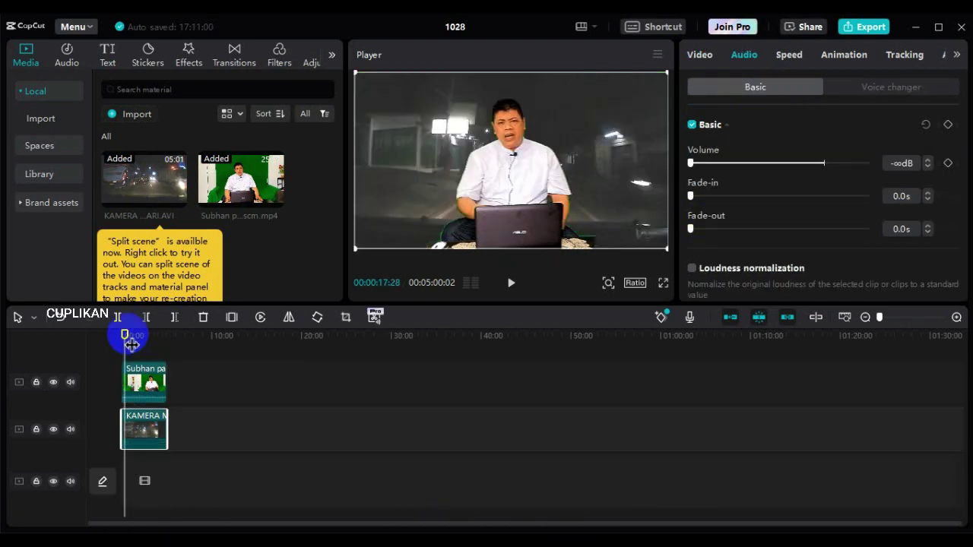
Return the playhead to the start of the timeline and choose the speech language for auto captions.
{"action": "left_click_drag", "start_coordinate": [131, 344], "coordinate": [122, 346]}
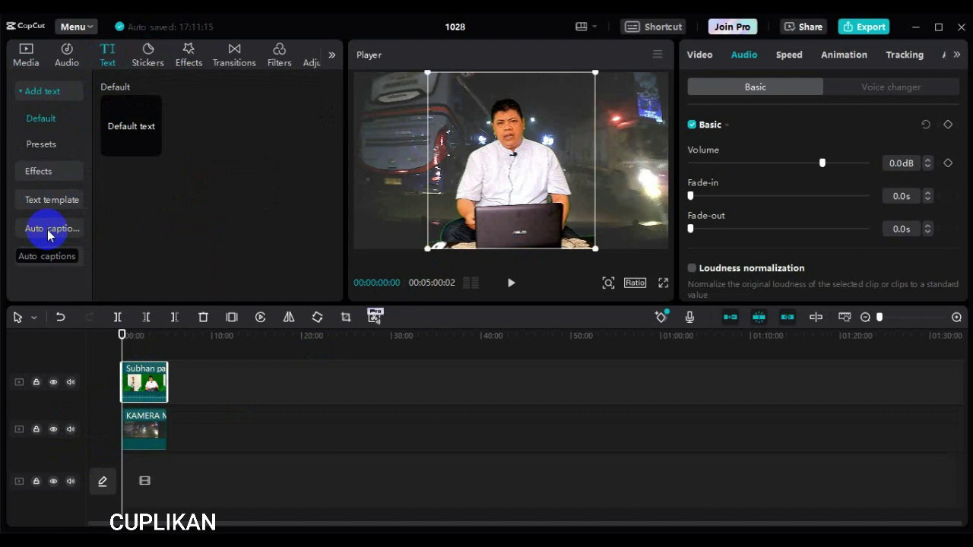
{"action": "left_click", "coordinate": [48, 232]}
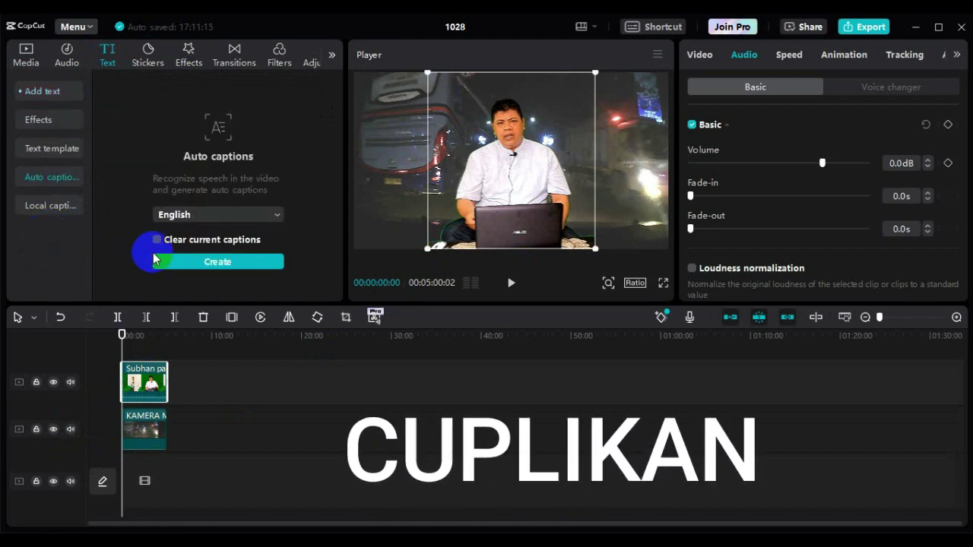
{"action": "left_click", "coordinate": [242, 218]}
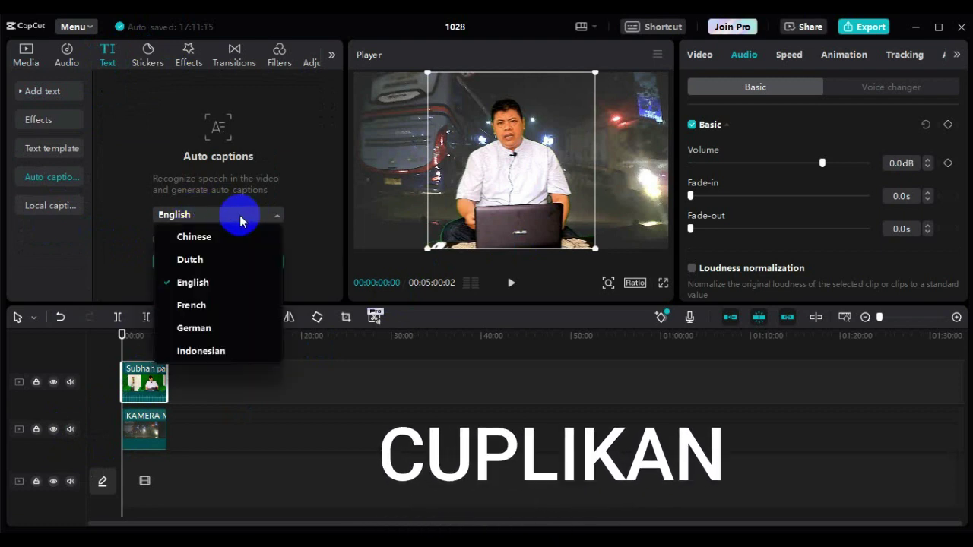
{"action": "scroll", "coordinate": [199, 301], "scroll_direction": "down", "scroll_amount": 1}
{"action": "left_click", "coordinate": [201, 300]}
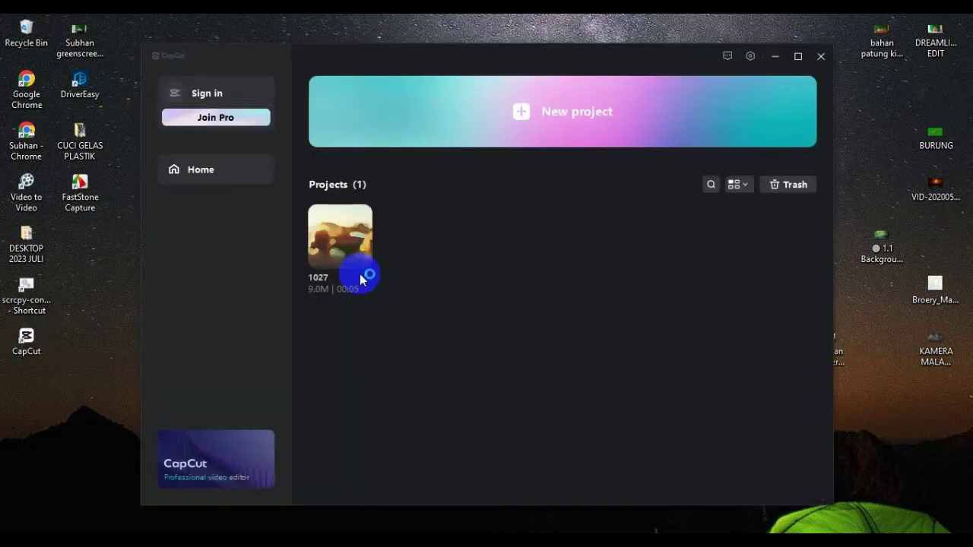
Create a new project and import KAMERA MALAM HARI and the green-screen presenter video from the desktop folder BAHAN VIDEO CAPCUT.
{"action": "key", "text": "super+Up"}
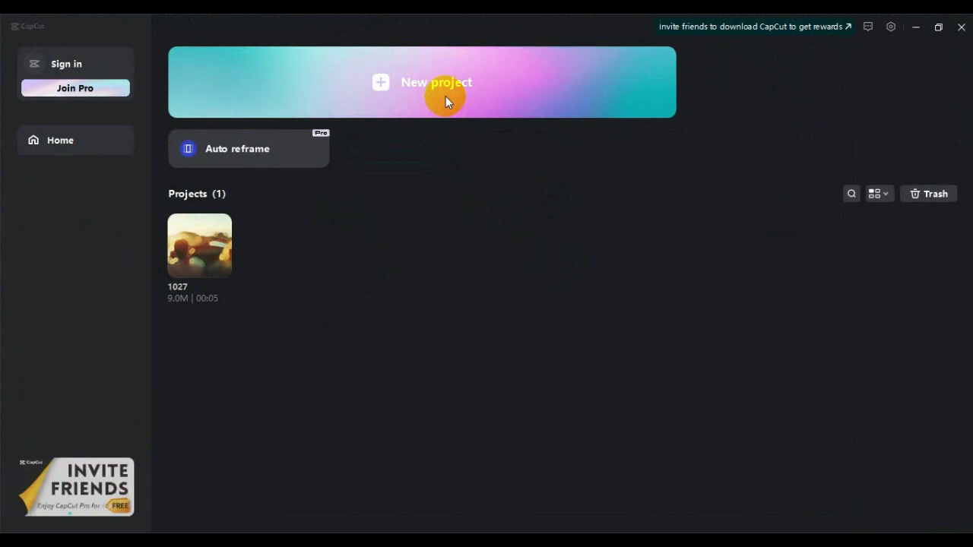
{"action": "left_click", "coordinate": [432, 85]}
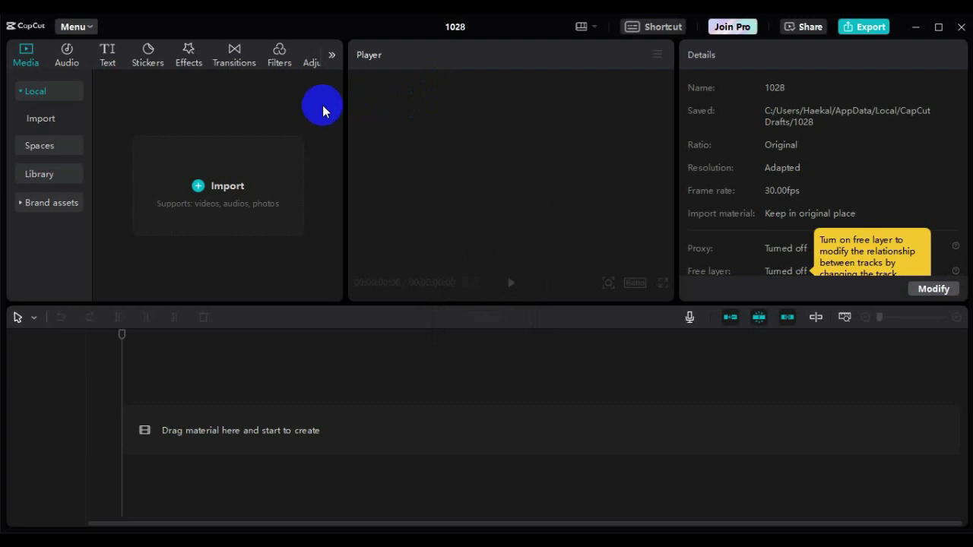
{"action": "left_click", "coordinate": [222, 182]}
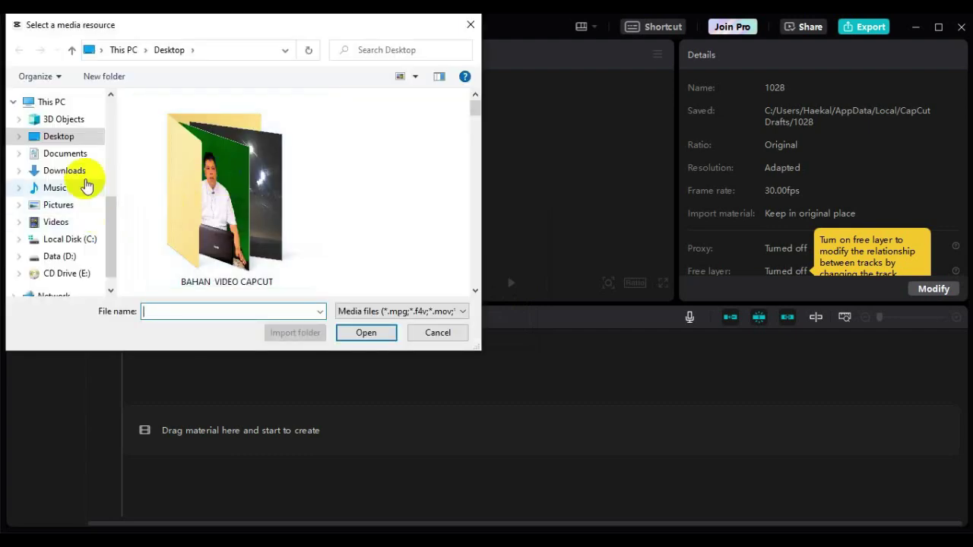
{"action": "left_click", "coordinate": [59, 136]}
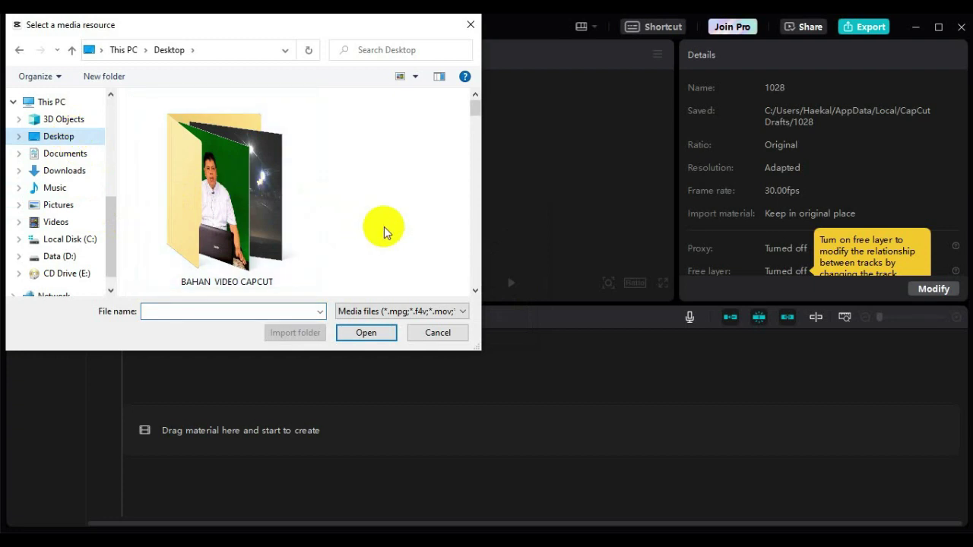
{"action": "double_click", "coordinate": [230, 218]}
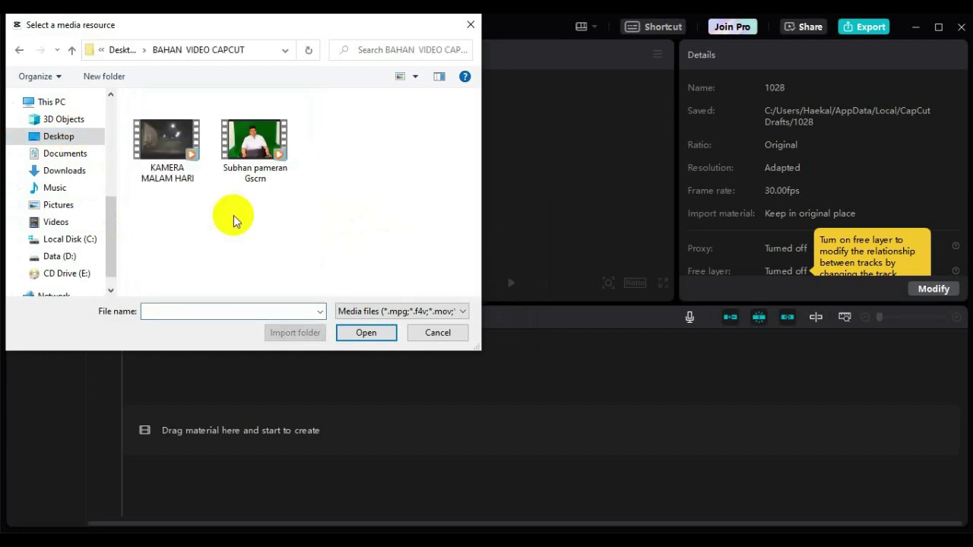
{"action": "left_click_drag", "start_coordinate": [347, 206], "coordinate": [61, 142]}
{"action": "left_click", "coordinate": [366, 333]}
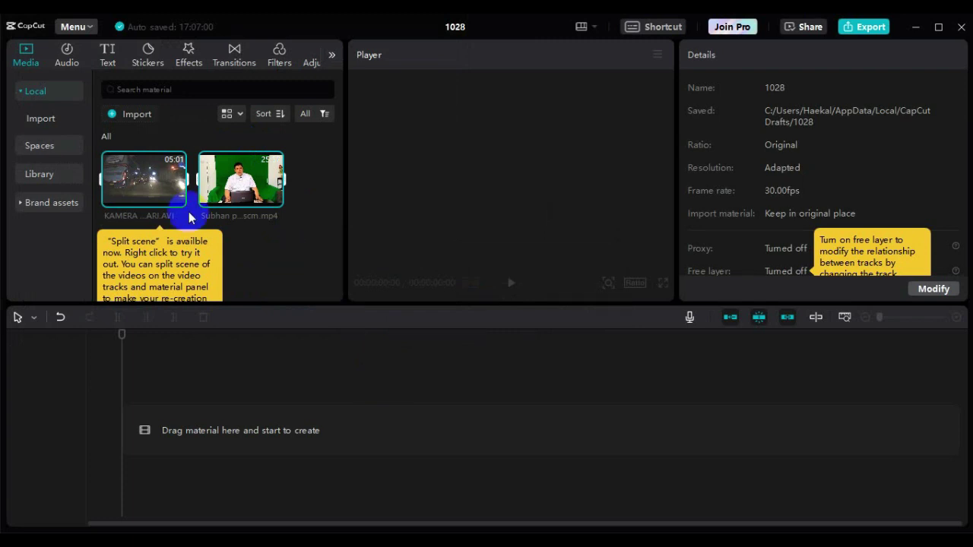
Place both imported videos on the timeline and delete the KAMERA MALAM HARI clip from it.
{"action": "left_click_drag", "start_coordinate": [242, 176], "coordinate": [493, 447]}
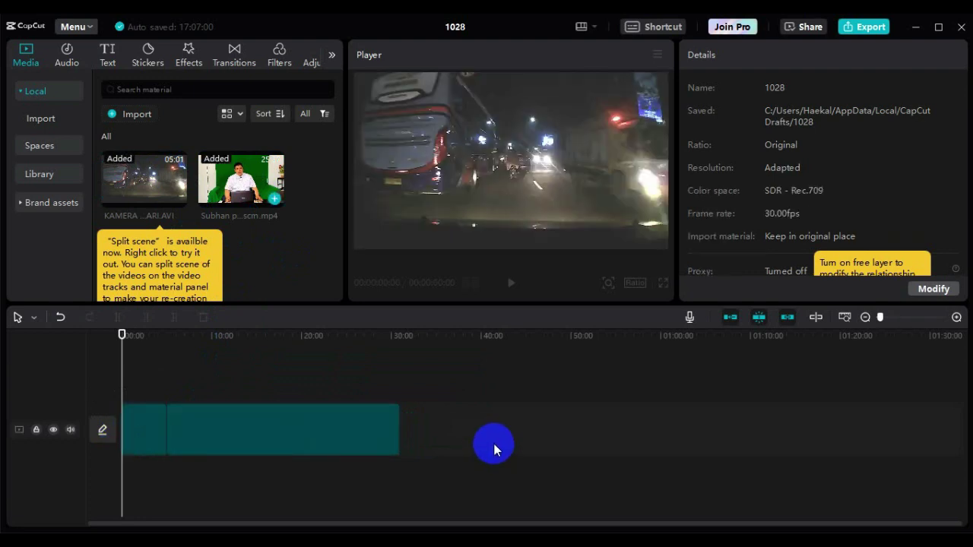
{"action": "left_click", "coordinate": [144, 443]}
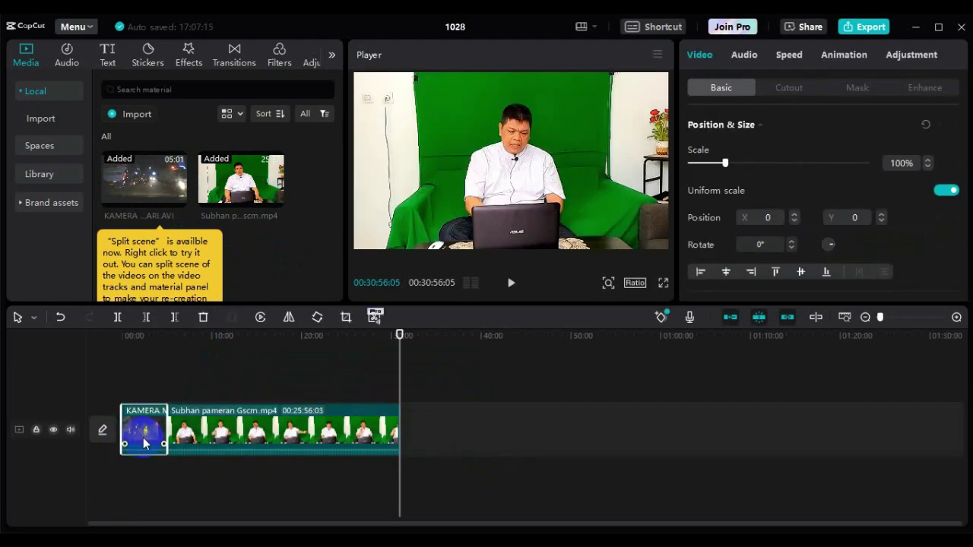
{"action": "key", "text": "Delete"}
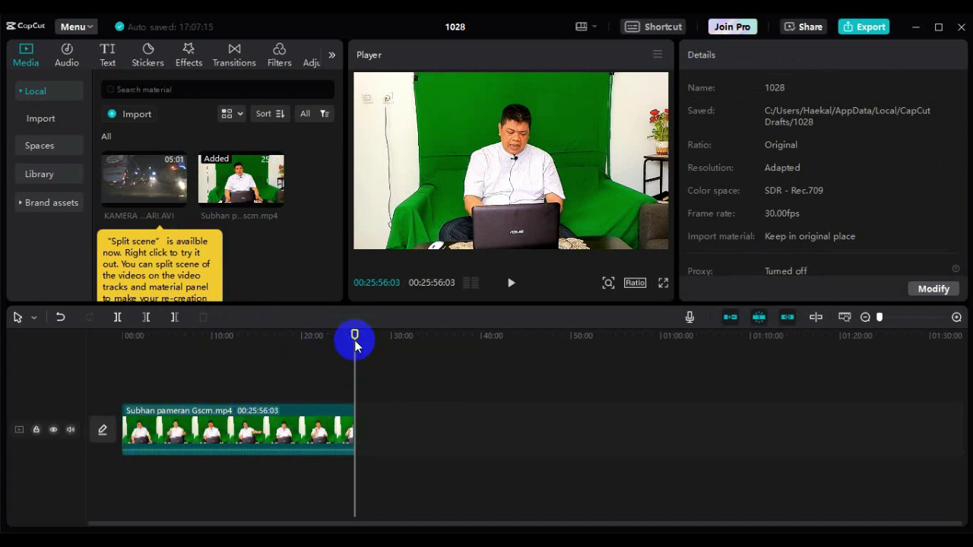
Play the opening of the green-screen clip from the start of the timeline.
{"action": "left_click_drag", "start_coordinate": [354, 335], "coordinate": [44, 404]}
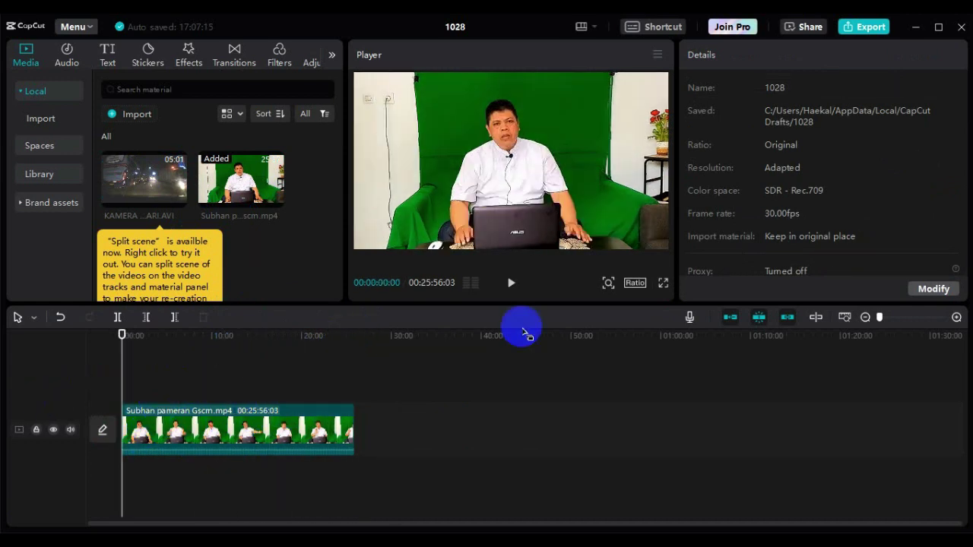
{"action": "left_click", "coordinate": [517, 285]}
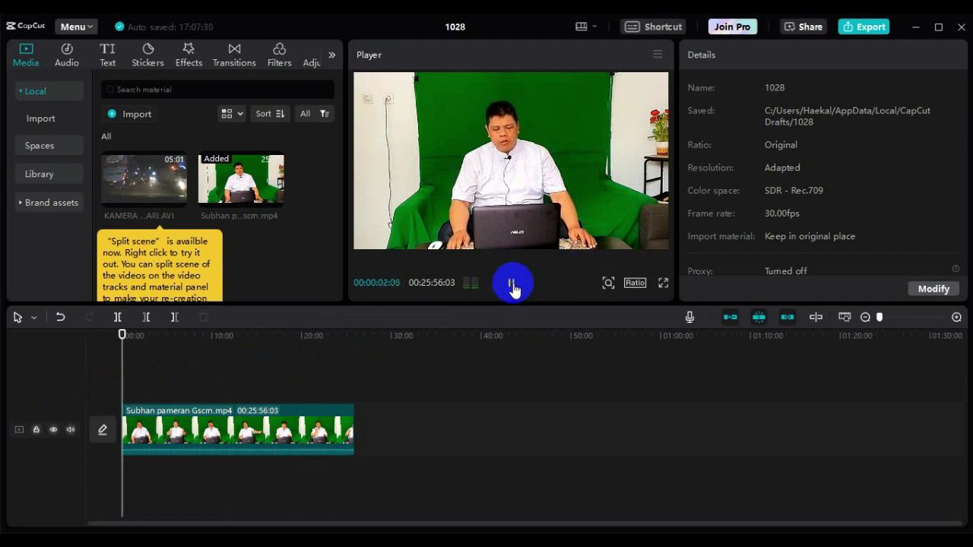
{"action": "left_click", "coordinate": [514, 285]}
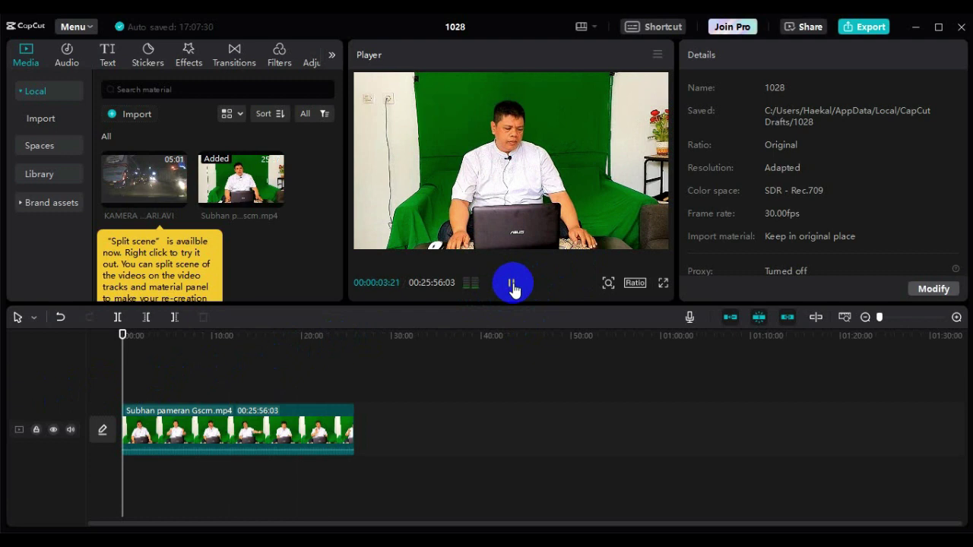
Split the green-screen clip at 00:06:40:12 and delete the part before the split.
{"action": "left_click", "coordinate": [133, 335]}
{"action": "left_click", "coordinate": [180, 357]}
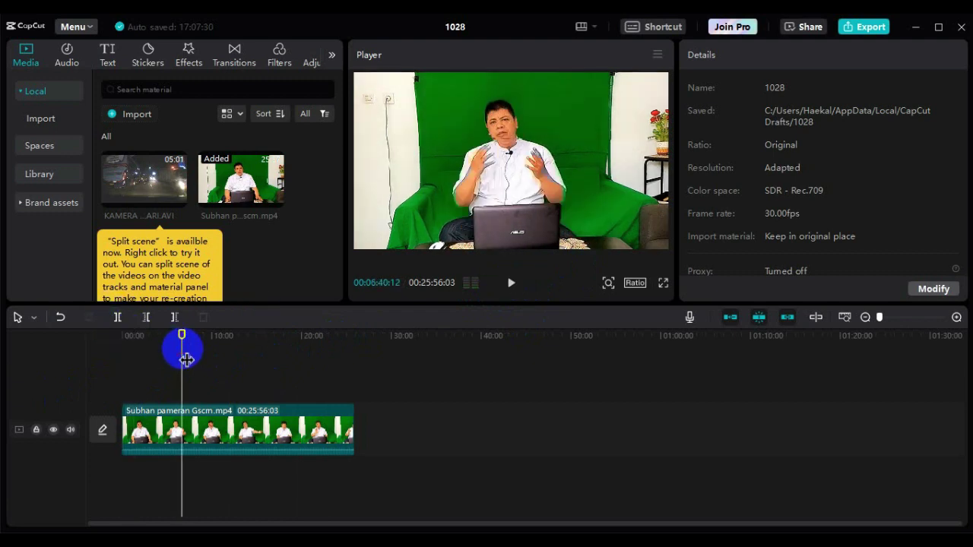
{"action": "left_click", "coordinate": [118, 318]}
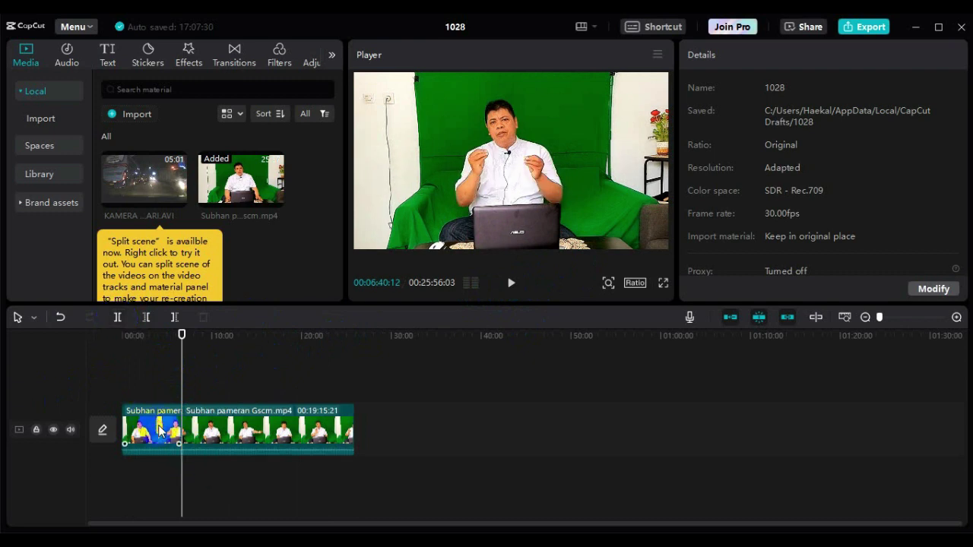
{"action": "left_click", "coordinate": [159, 431]}
{"action": "key", "text": "Delete"}
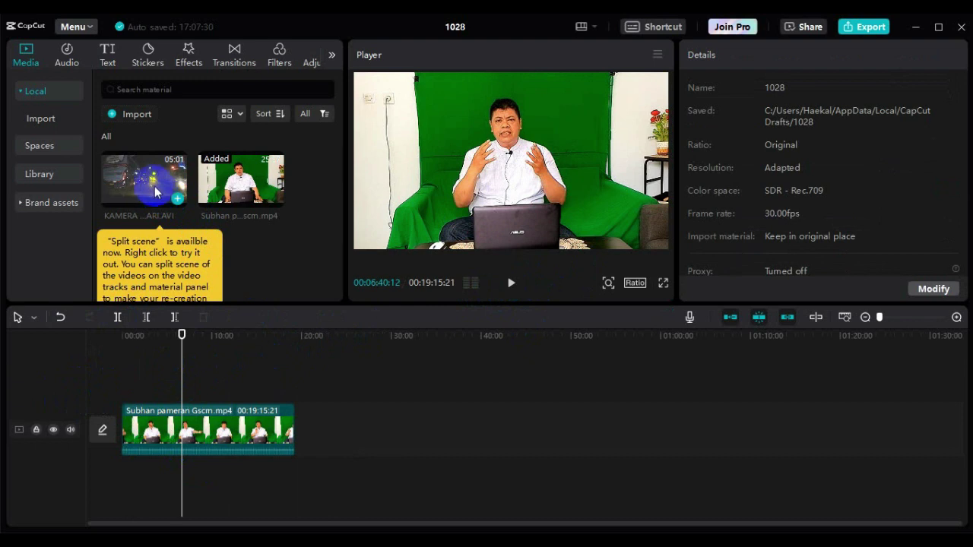
Add KAMERA MALAM HARI to the timeline and arrange it on a track beneath the green-screen clip, with both clips starting at 00:00.
{"action": "left_click_drag", "start_coordinate": [147, 182], "coordinate": [129, 485]}
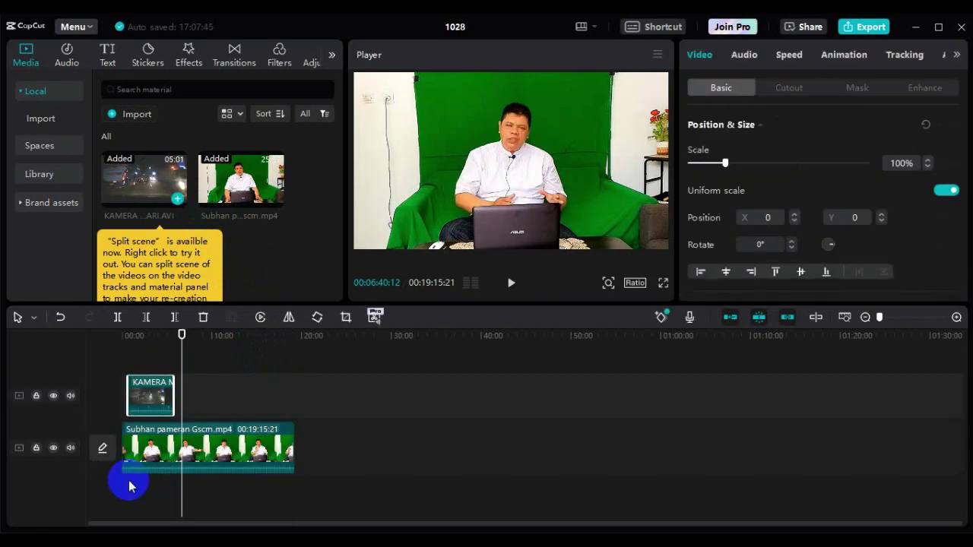
{"action": "left_click", "coordinate": [164, 451]}
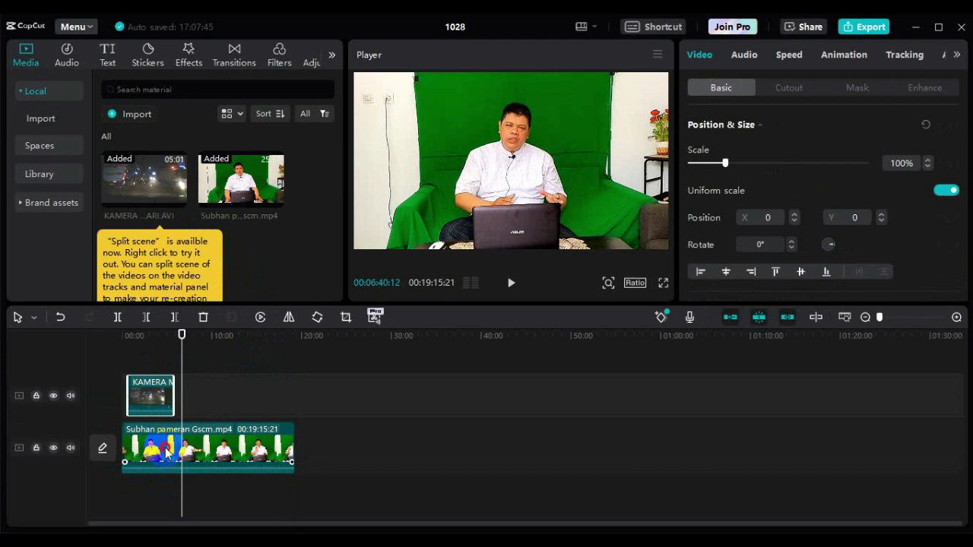
{"action": "left_click_drag", "start_coordinate": [166, 452], "coordinate": [161, 405]}
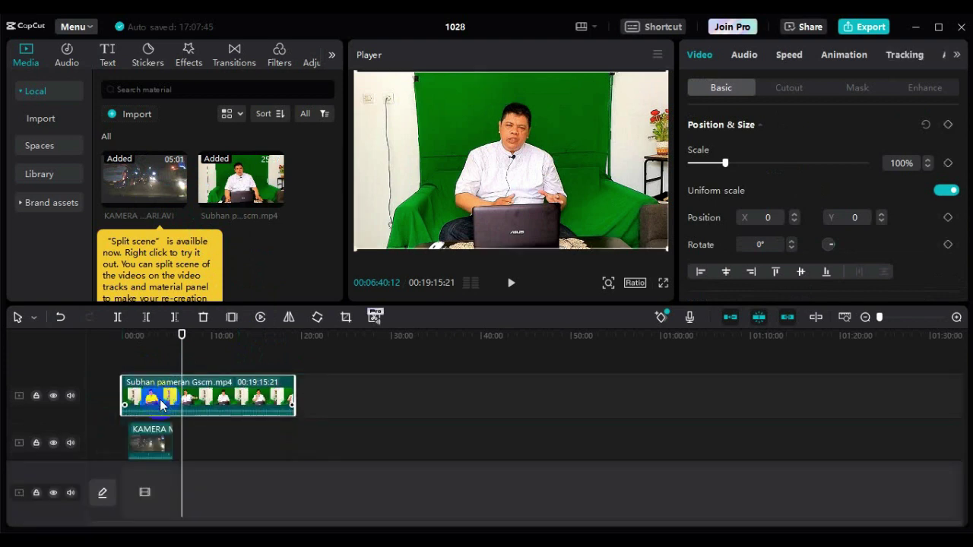
{"action": "left_click", "coordinate": [130, 453]}
{"action": "mouse_move", "coordinate": [144, 457]}
{"action": "left_mouse_down"}
{"action": "mouse_move", "coordinate": [124, 451]}
{"action": "mouse_move", "coordinate": [127, 459]}
{"action": "left_mouse_up"}
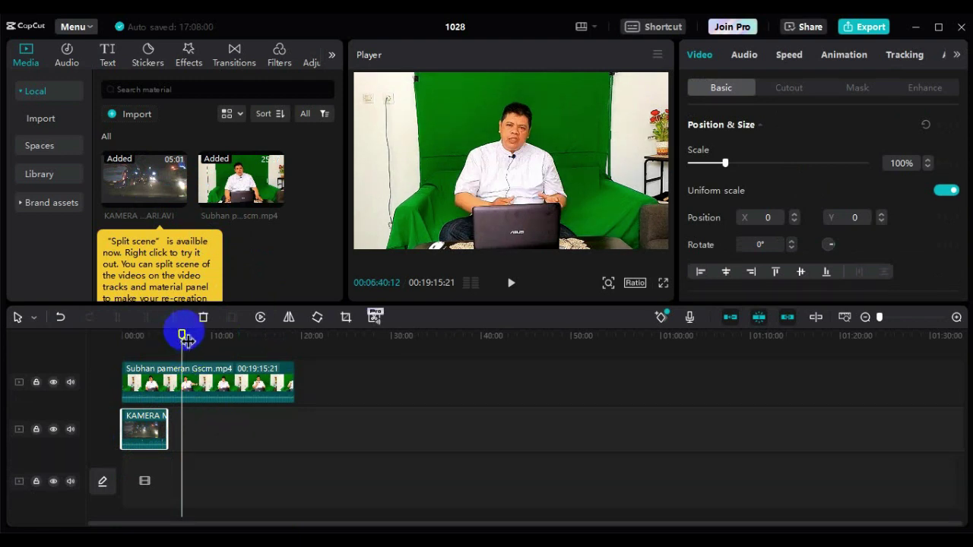
Preview the timeline from the start and trim the green-screen clip's end to 00:05:00:02, matching the KAMERA MALAM HARI clip.
{"action": "left_click_drag", "start_coordinate": [185, 339], "coordinate": [123, 339]}
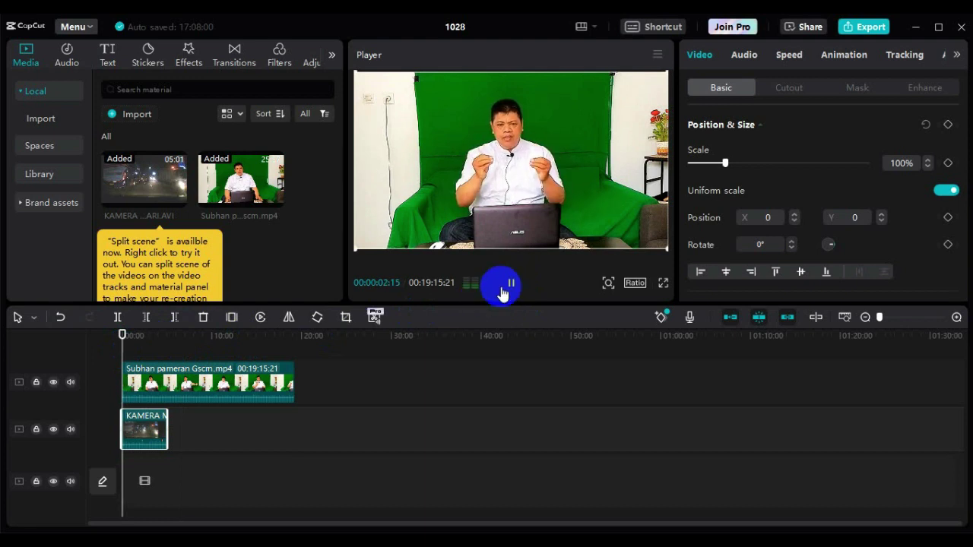
{"action": "left_click", "coordinate": [511, 284]}
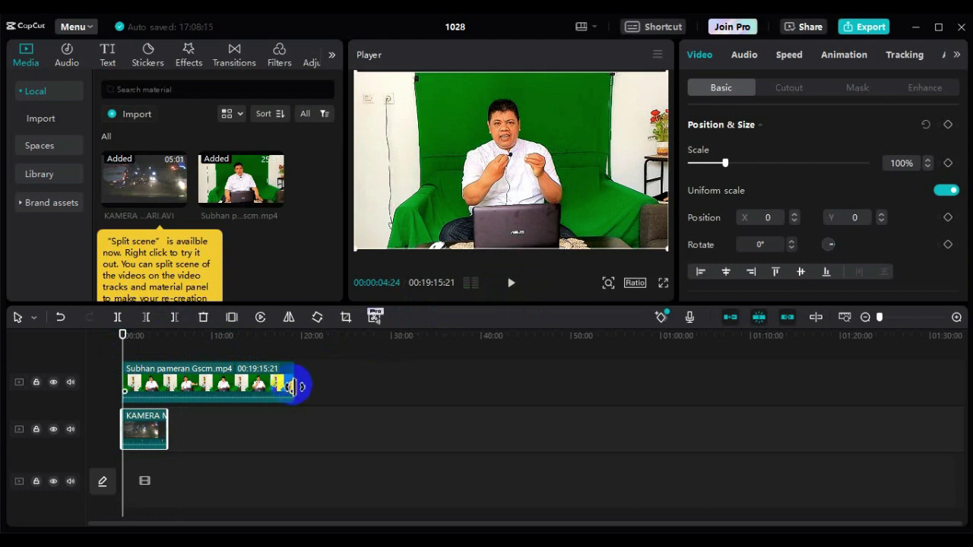
{"action": "left_click_drag", "start_coordinate": [295, 379], "coordinate": [167, 404]}
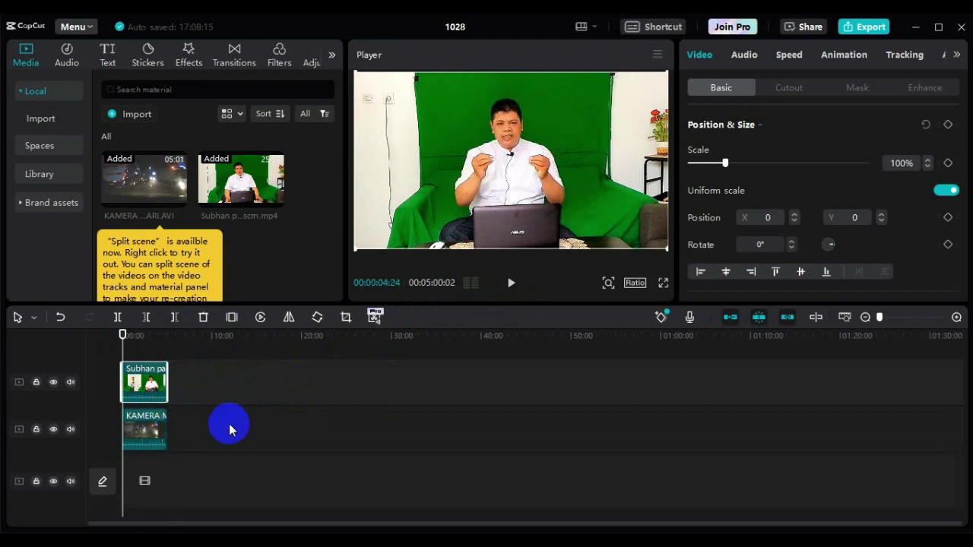
{"action": "left_click", "coordinate": [228, 430]}
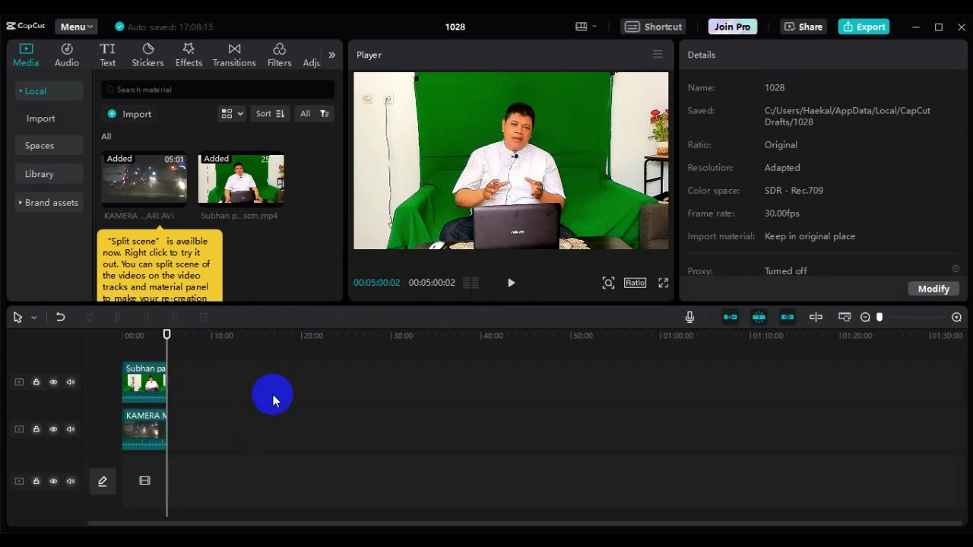
Crop both sides of the green-screen clip with a free ratio so only the presenter against the green backdrop remains.
{"action": "left_click", "coordinate": [151, 389]}
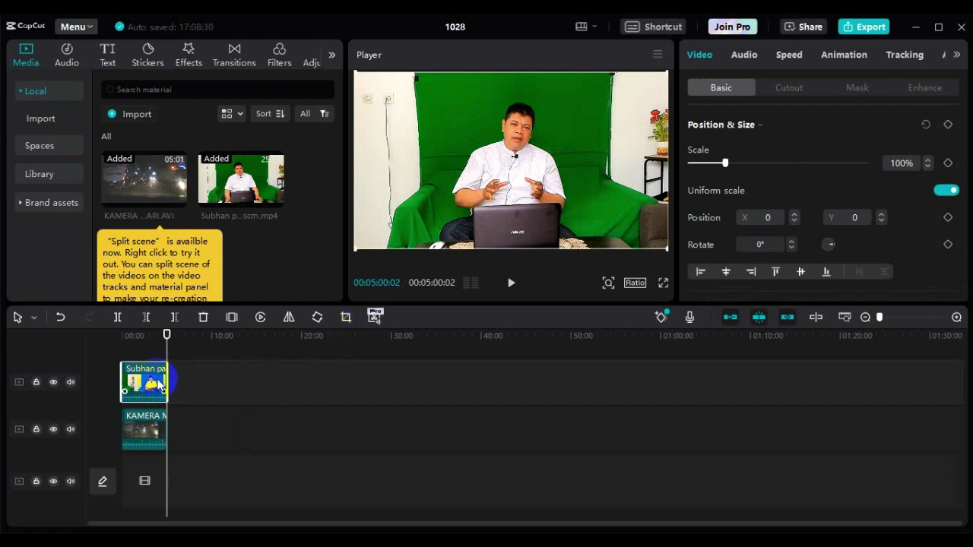
{"action": "left_click", "coordinate": [348, 317]}
{"action": "left_click_drag", "start_coordinate": [196, 265], "coordinate": [325, 295]}
{"action": "left_click_drag", "start_coordinate": [778, 266], "coordinate": [641, 327]}
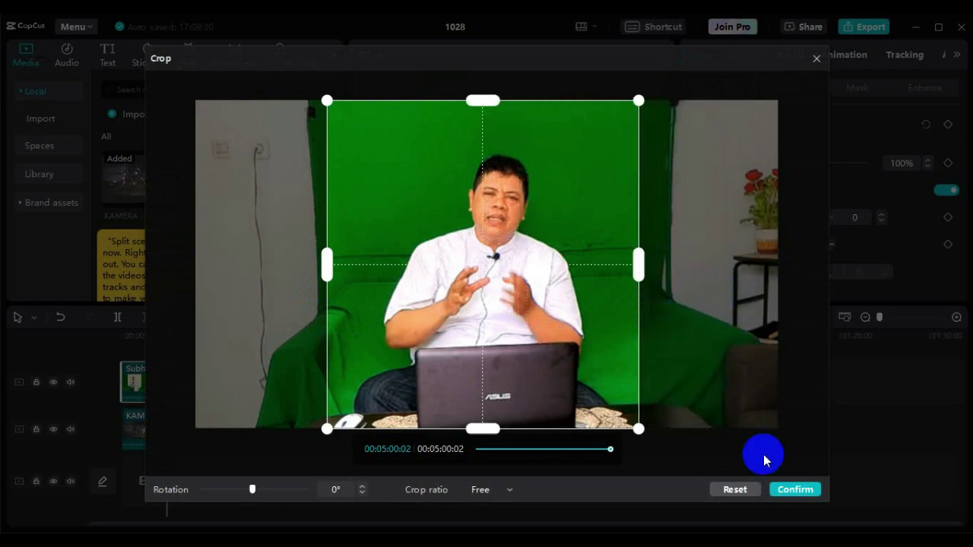
{"action": "left_click", "coordinate": [794, 491]}
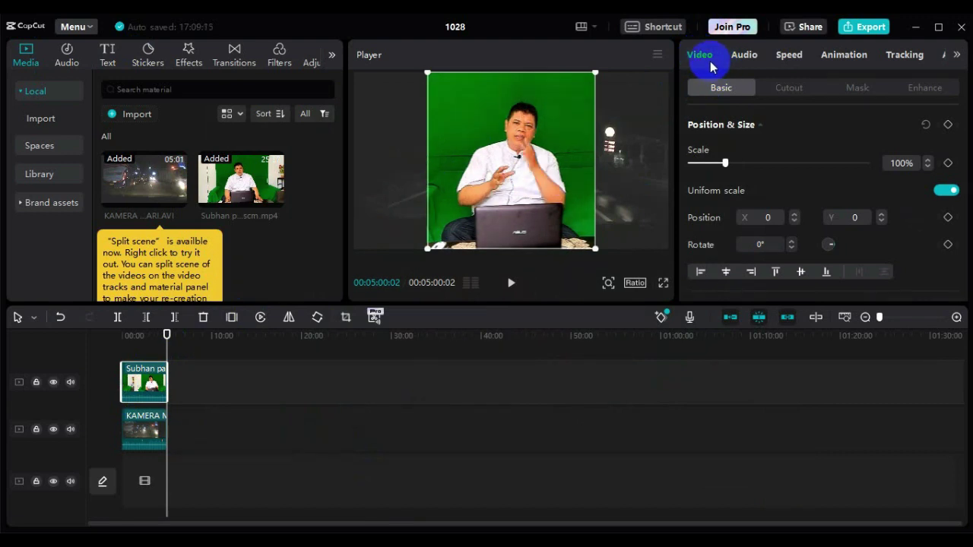
Key out the presenter clip's green backdrop with Chroma key, Strength 4 and Shadow 5, and preview the composite from the start.
{"action": "left_click", "coordinate": [785, 89]}
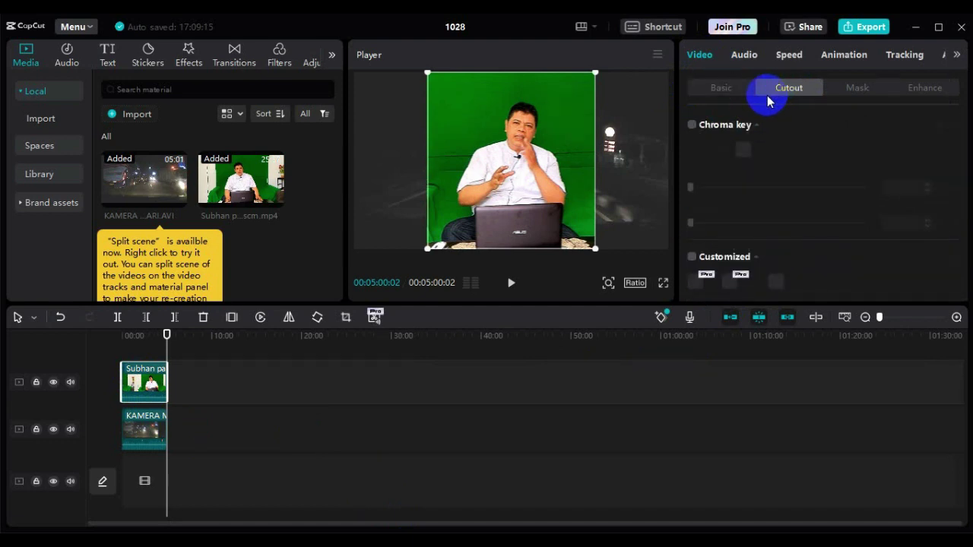
{"action": "left_click", "coordinate": [692, 126]}
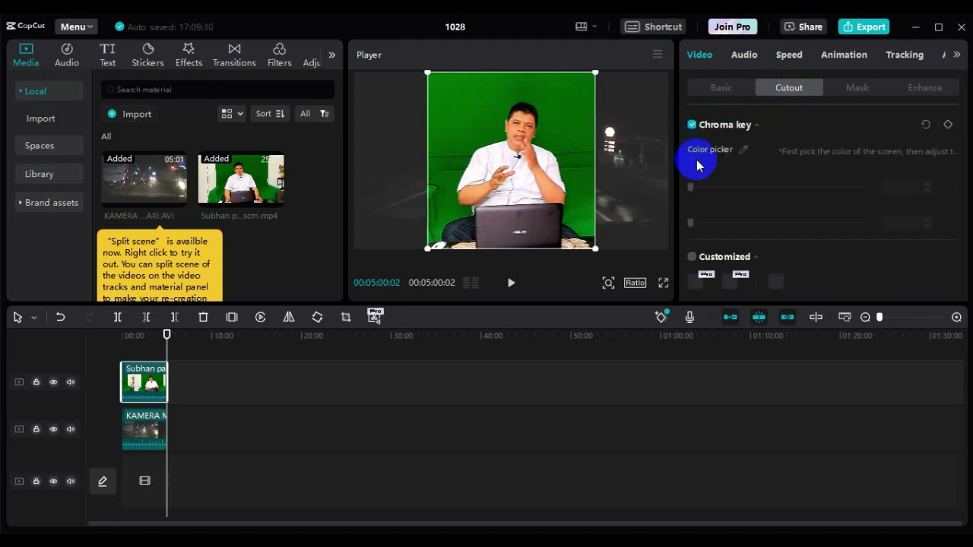
{"action": "left_click", "coordinate": [744, 151]}
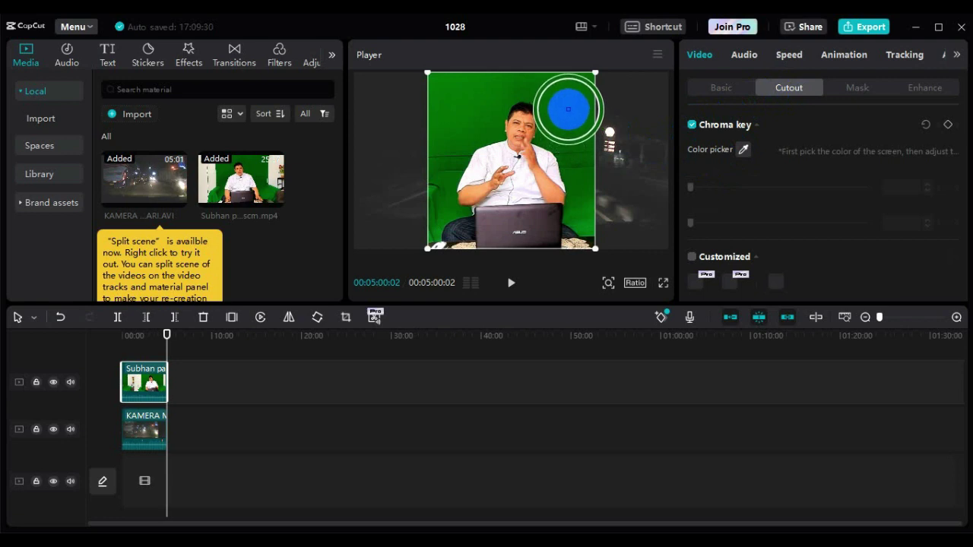
{"action": "left_click", "coordinate": [568, 109]}
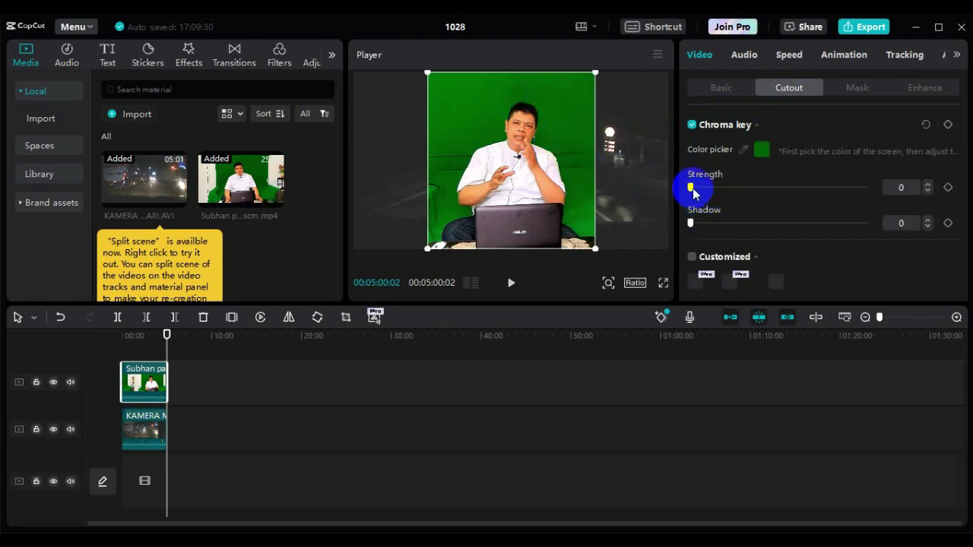
{"action": "left_click_drag", "start_coordinate": [691, 187], "coordinate": [696, 188]}
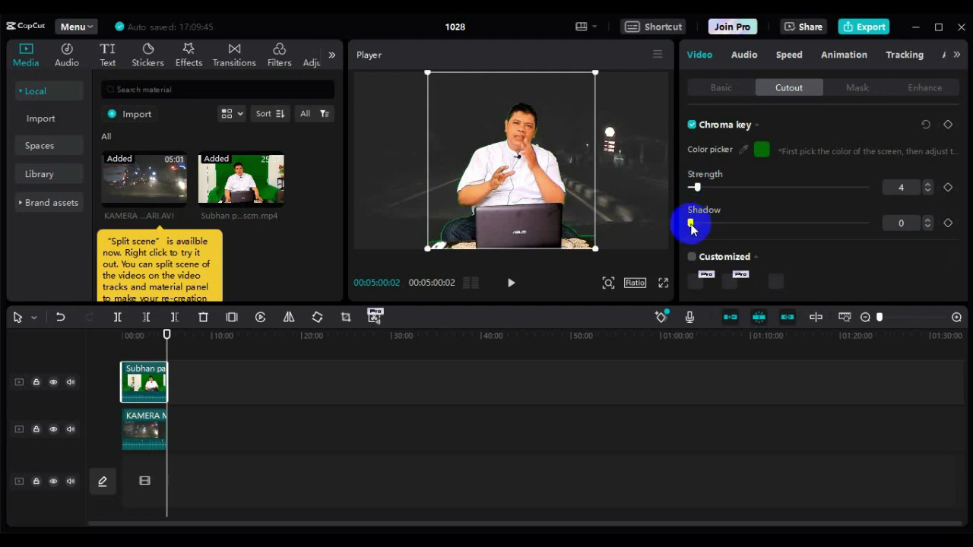
{"action": "left_click_drag", "start_coordinate": [693, 226], "coordinate": [699, 234]}
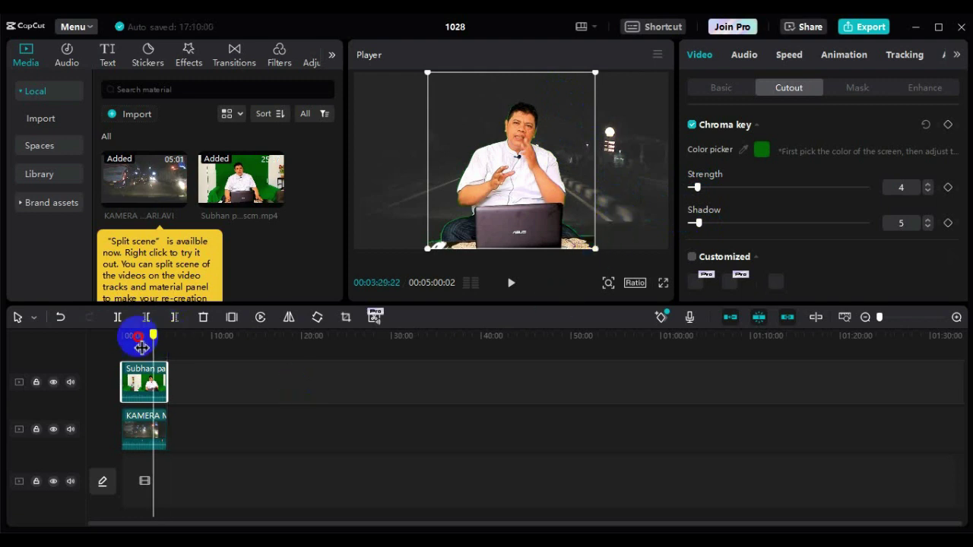
{"action": "left_click_drag", "start_coordinate": [169, 337], "coordinate": [122, 337]}
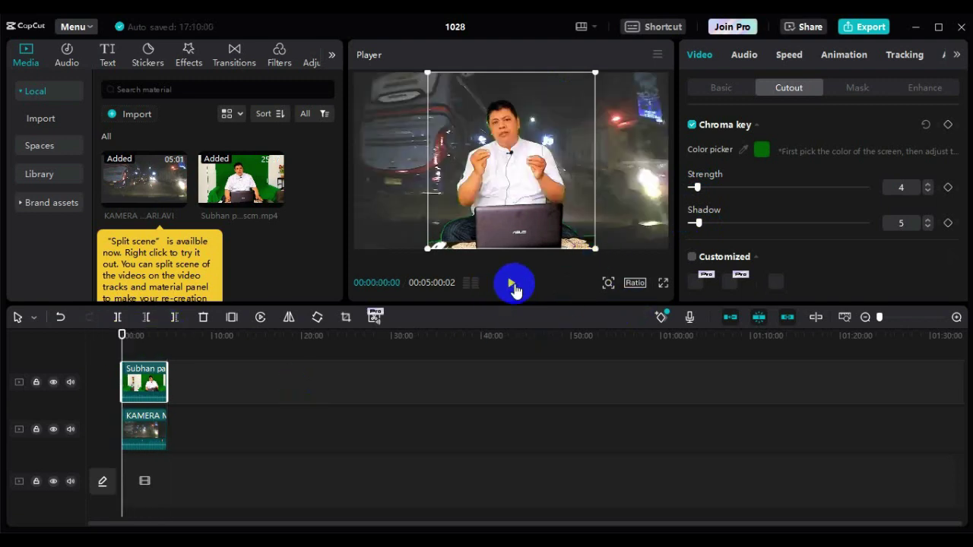
{"action": "left_click", "coordinate": [512, 283]}
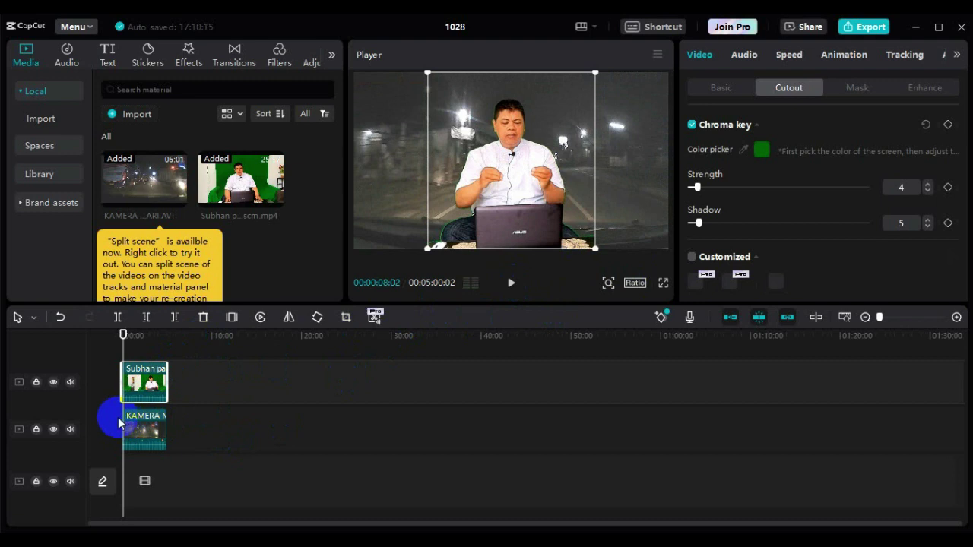
Mute the KAMERA MALAM HARI clip by lowering its volume to -∞ dB, and play the timeline to check the sound.
{"action": "left_click", "coordinate": [151, 388]}
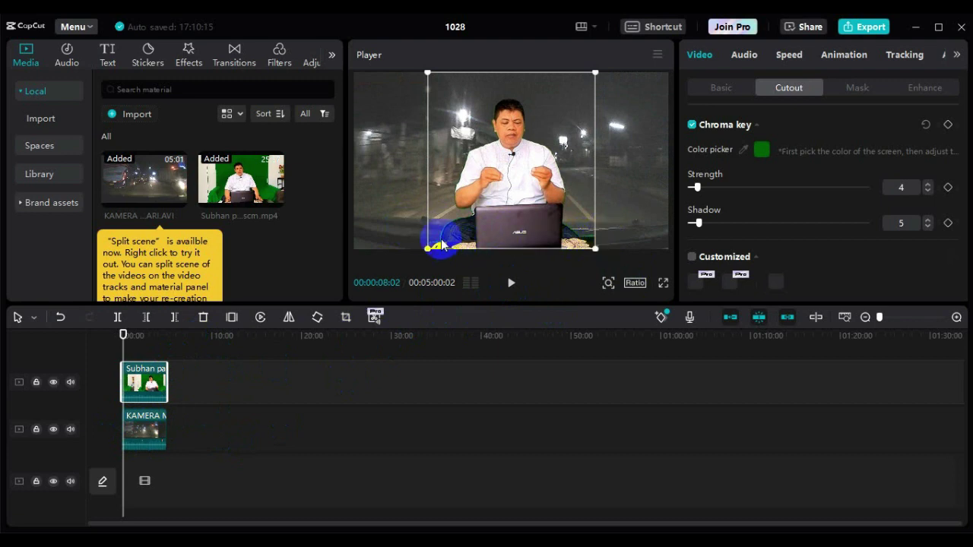
{"action": "left_click", "coordinate": [153, 432]}
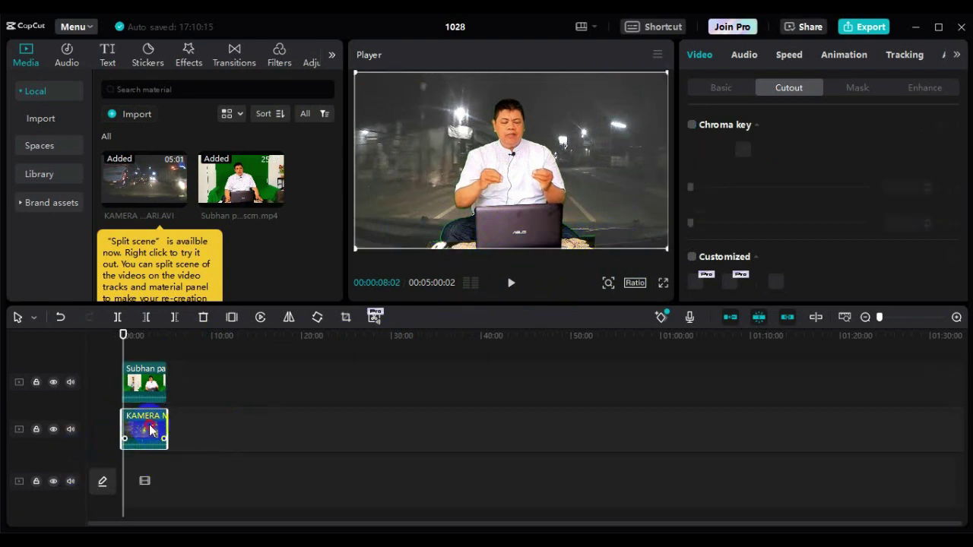
{"action": "left_click", "coordinate": [742, 58]}
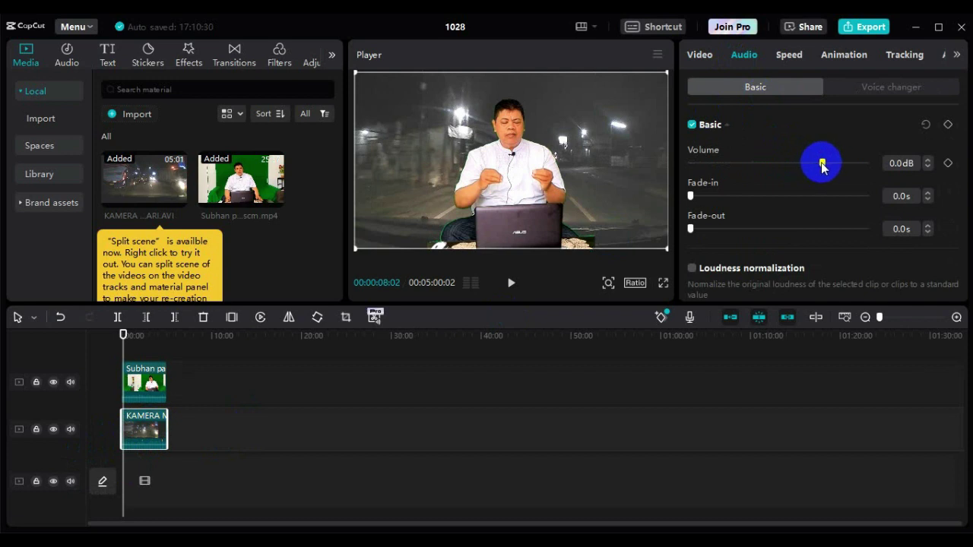
{"action": "left_click_drag", "start_coordinate": [822, 164], "coordinate": [643, 199]}
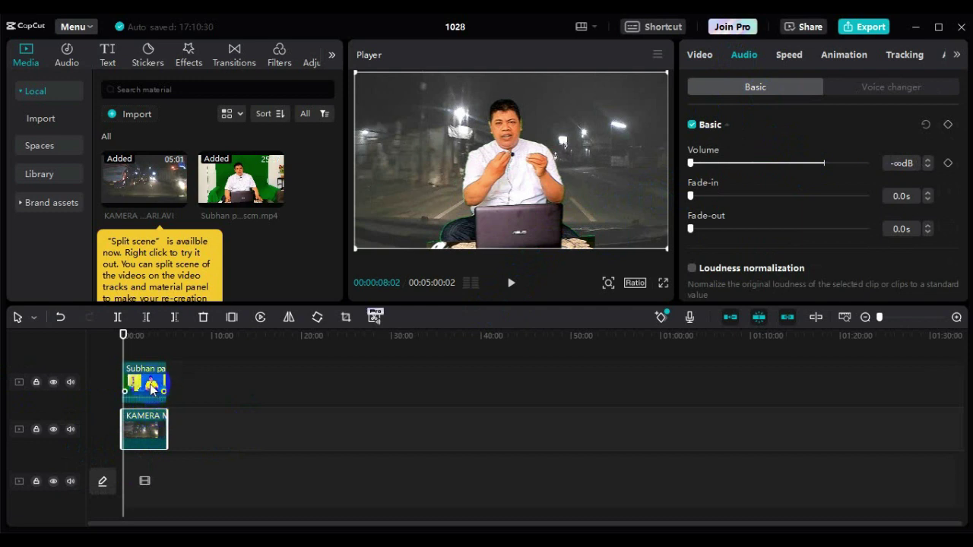
{"action": "left_click", "coordinate": [511, 284]}
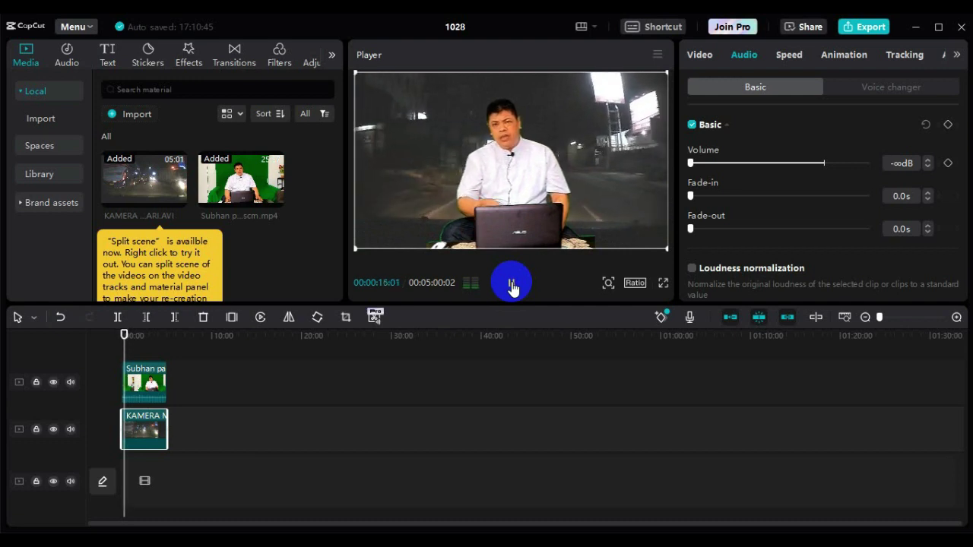
{"action": "left_click", "coordinate": [512, 284]}
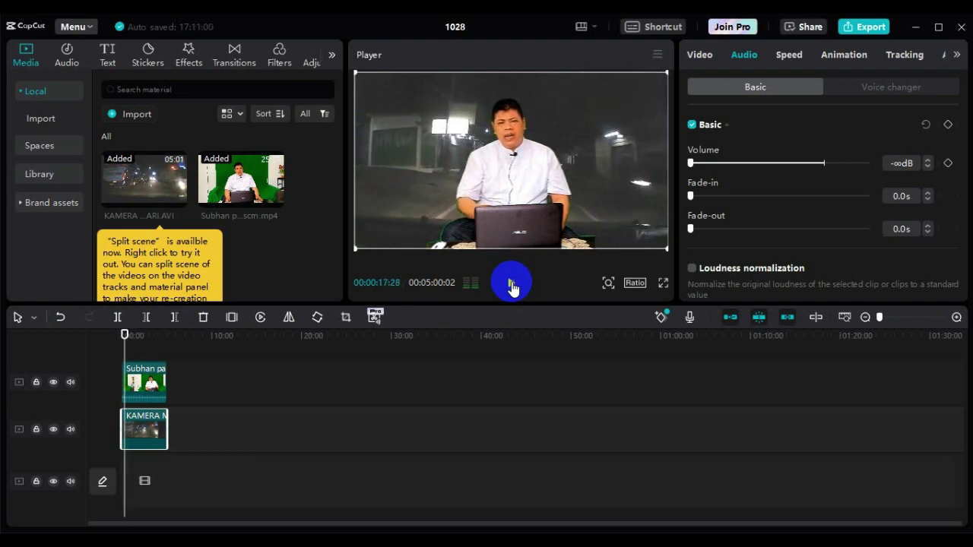
Return the playhead to the start and generate auto captions in Indonesian for the presenter clip.
{"action": "left_click_drag", "start_coordinate": [125, 333], "coordinate": [122, 344]}
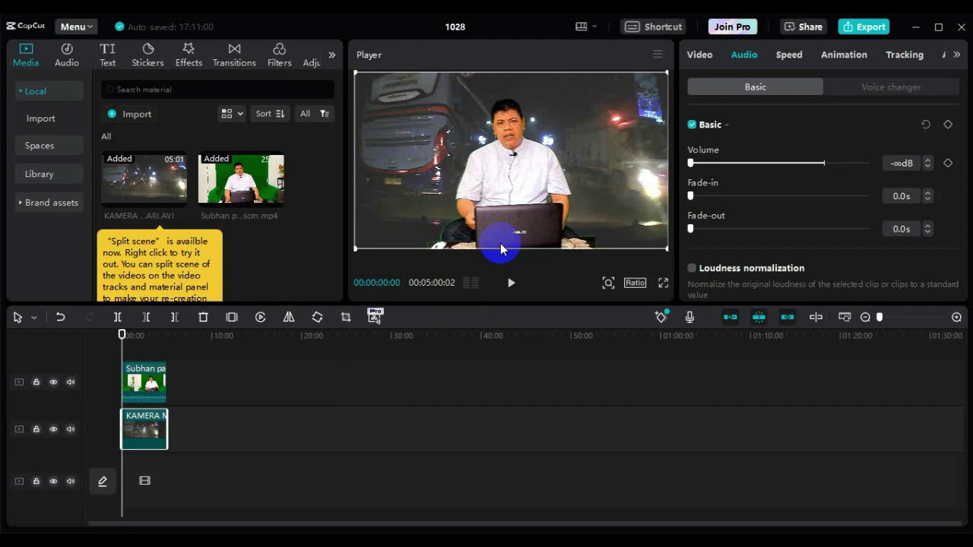
{"action": "left_click", "coordinate": [151, 383]}
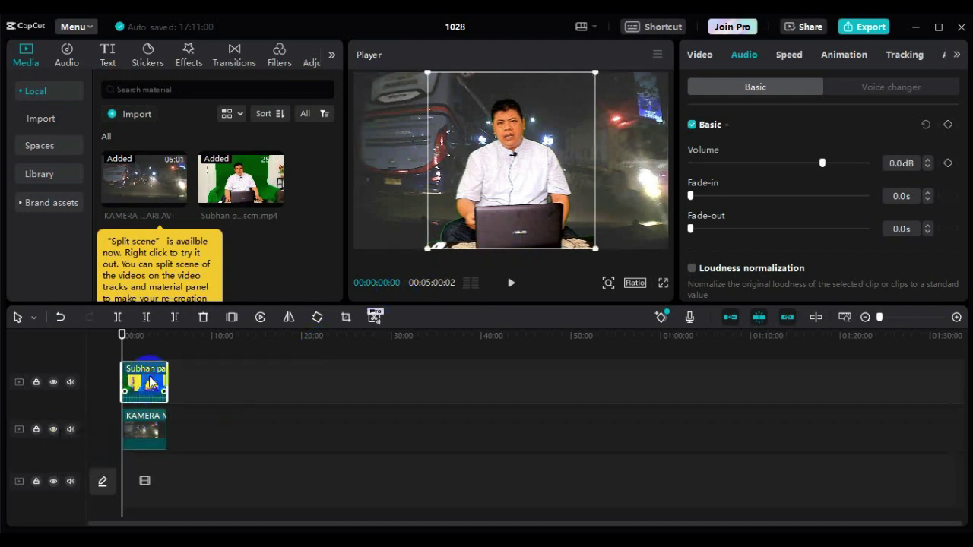
{"action": "left_click", "coordinate": [109, 59]}
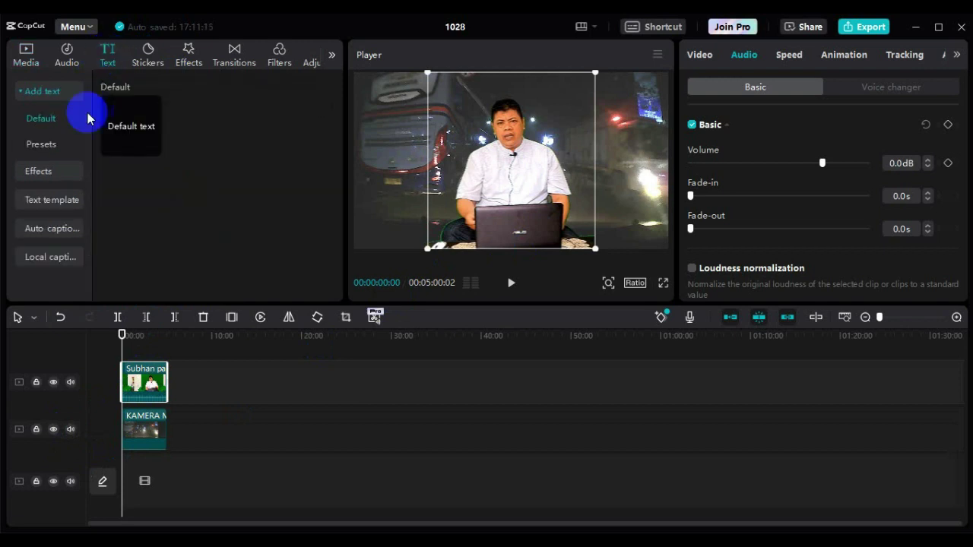
{"action": "left_click", "coordinate": [48, 229]}
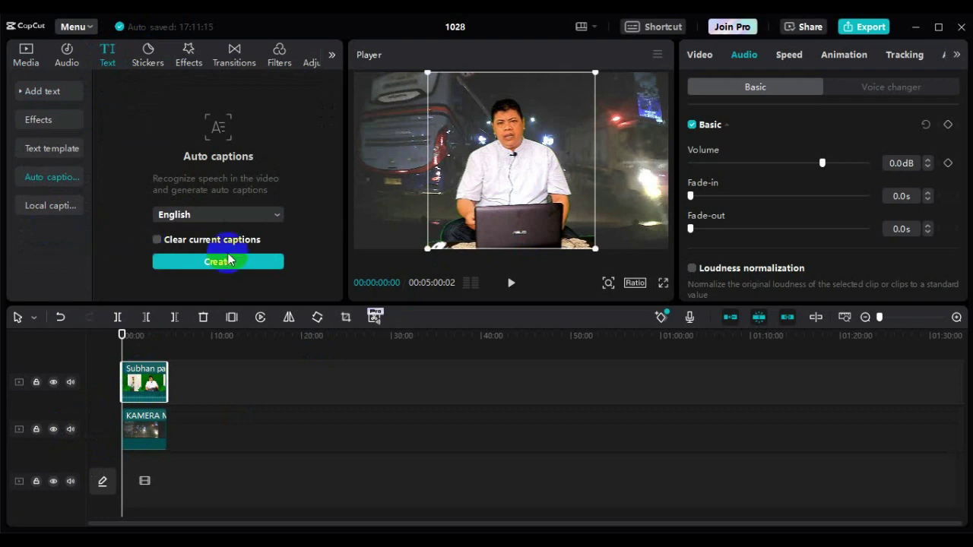
{"action": "left_click", "coordinate": [241, 219]}
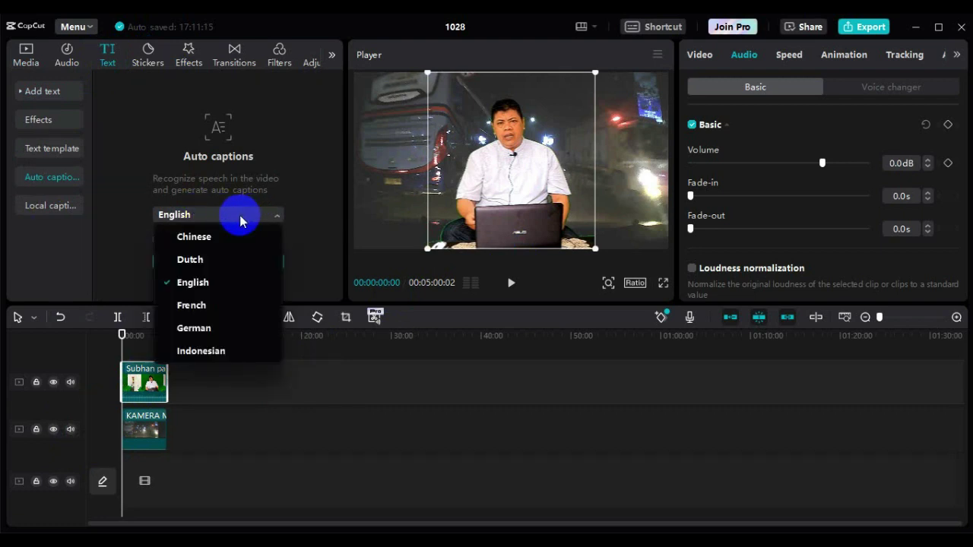
{"action": "scroll", "coordinate": [200, 299], "scroll_direction": "down", "scroll_amount": 2}
{"action": "left_click", "coordinate": [200, 303]}
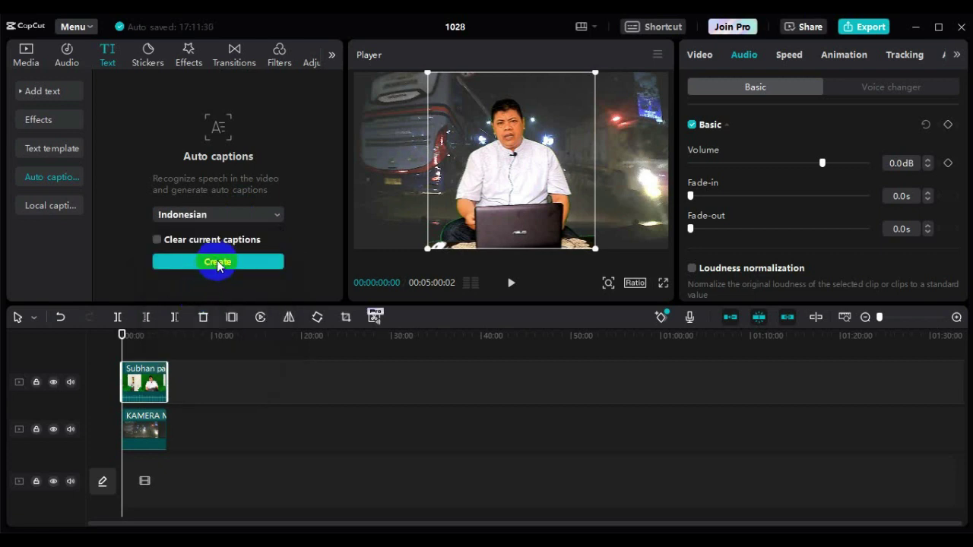
{"action": "left_click", "coordinate": [217, 263]}
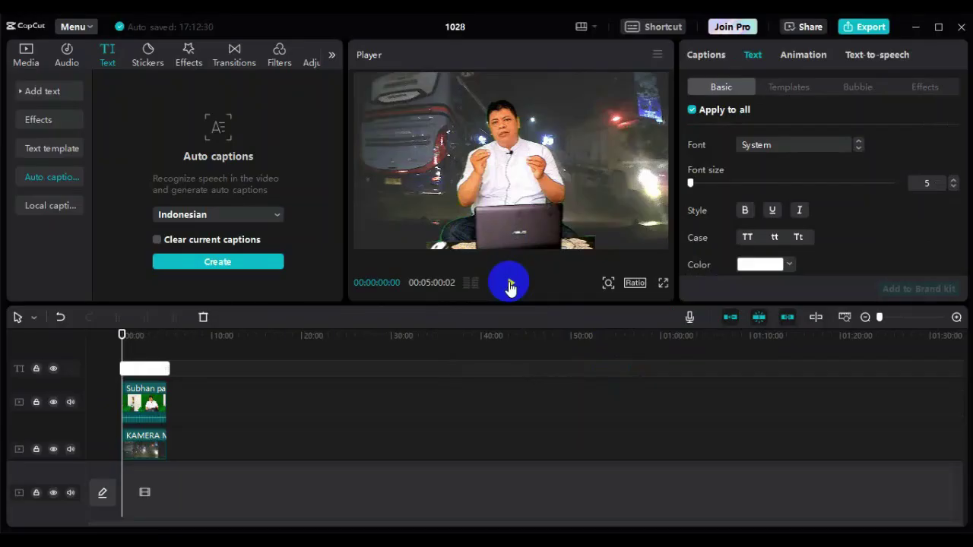
Play the timeline from the start and inspect the generated captions over the presenter footage.
{"action": "left_click", "coordinate": [510, 285]}
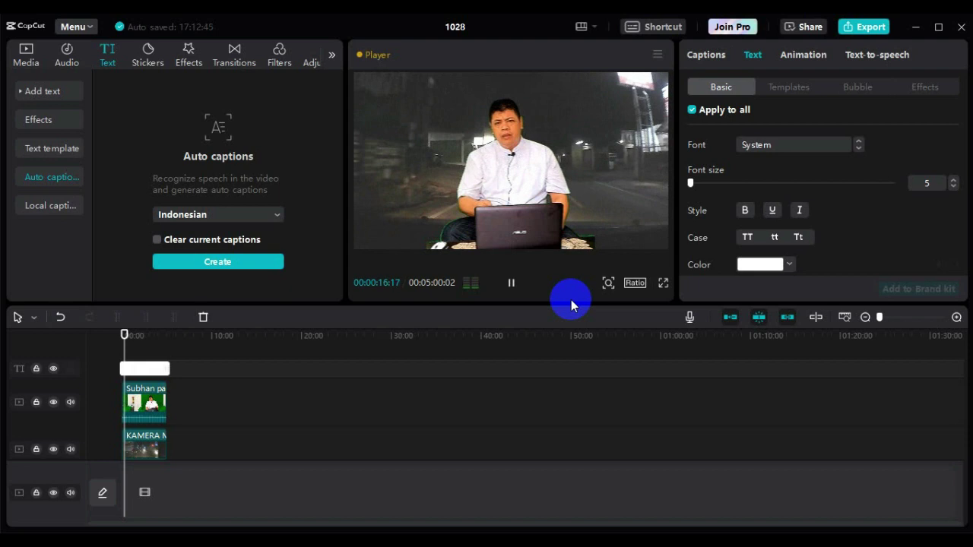
{"action": "left_click", "coordinate": [502, 229]}
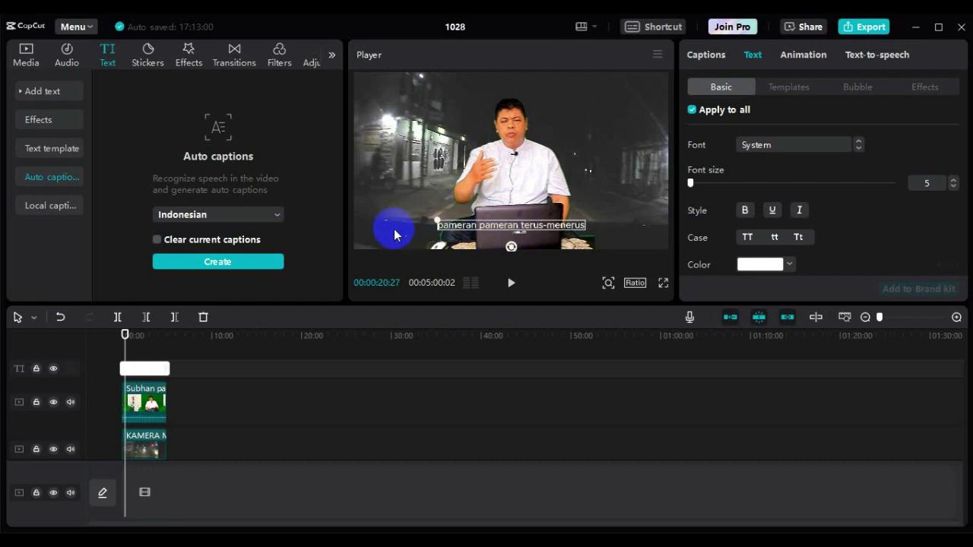
{"action": "left_click", "coordinate": [496, 226]}
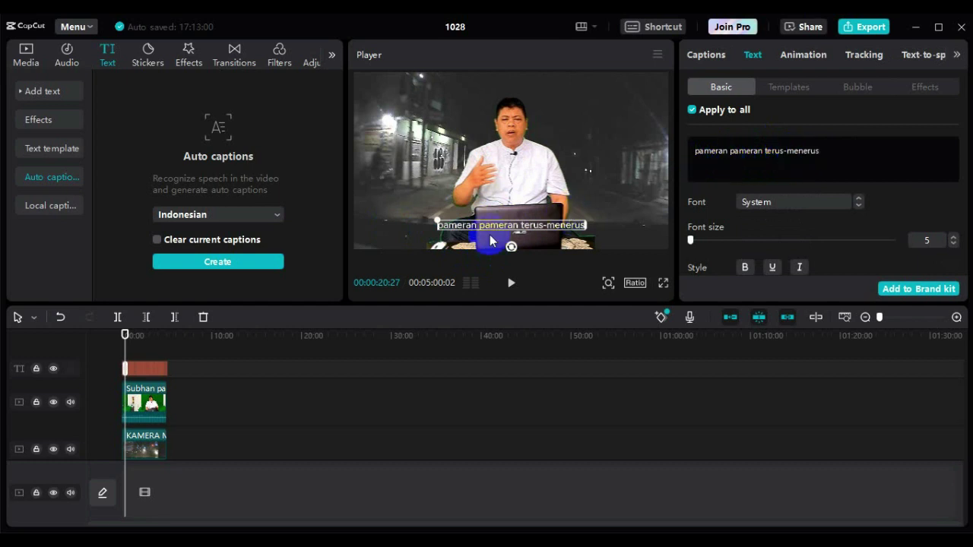
{"action": "left_click", "coordinate": [511, 284]}
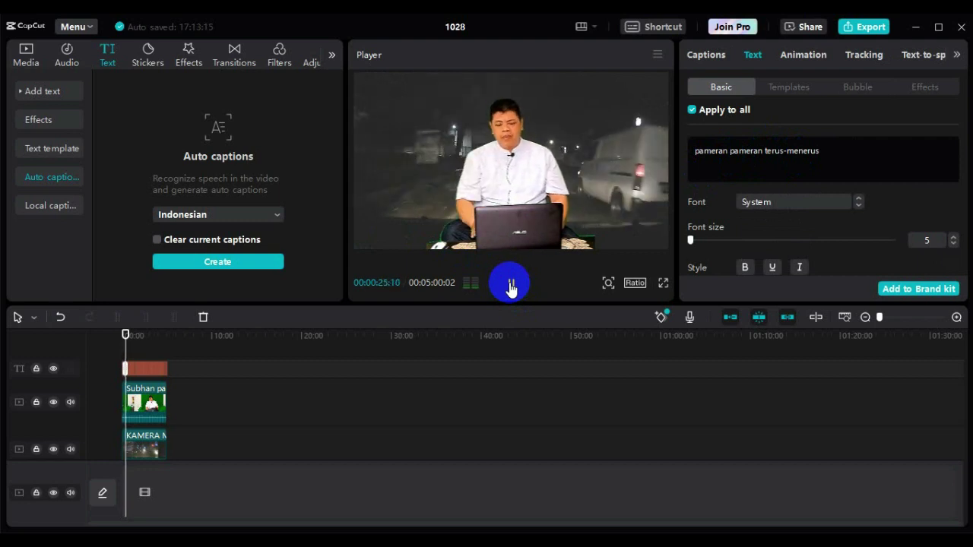
{"action": "left_click", "coordinate": [510, 284]}
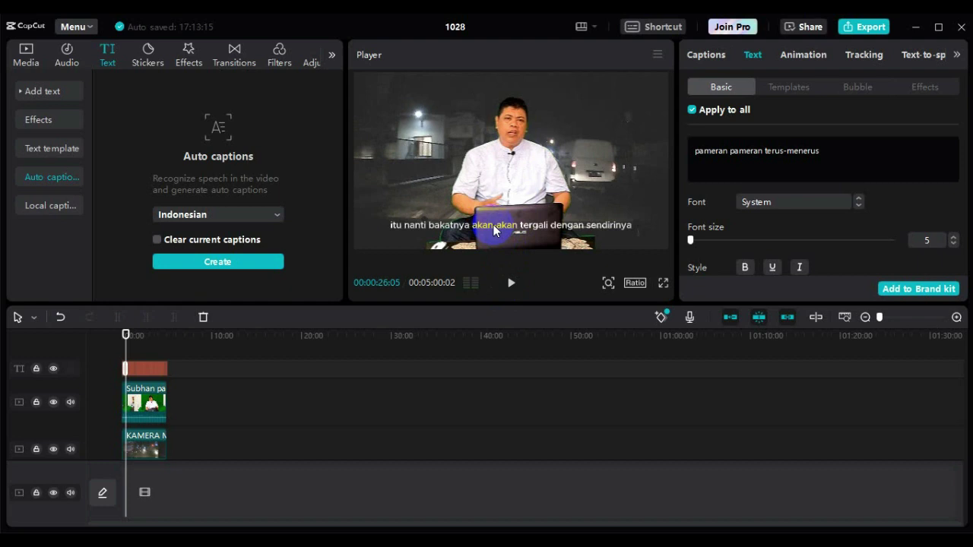
{"action": "type", "text": "akan-akan"}
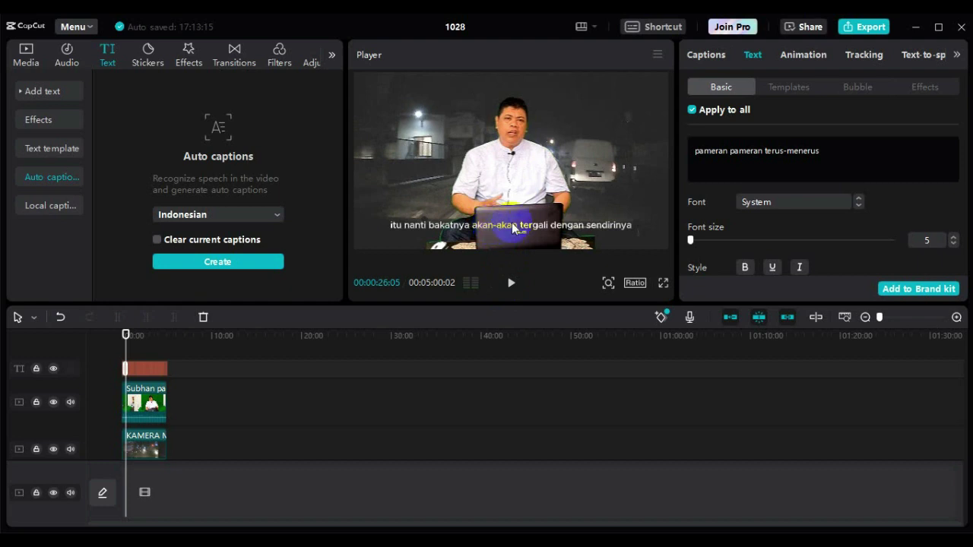
Try an outlined preset style with light pink text on all captions, and play the timeline to check them.
{"action": "scroll", "coordinate": [764, 231], "scroll_direction": "down", "scroll_amount": 5}
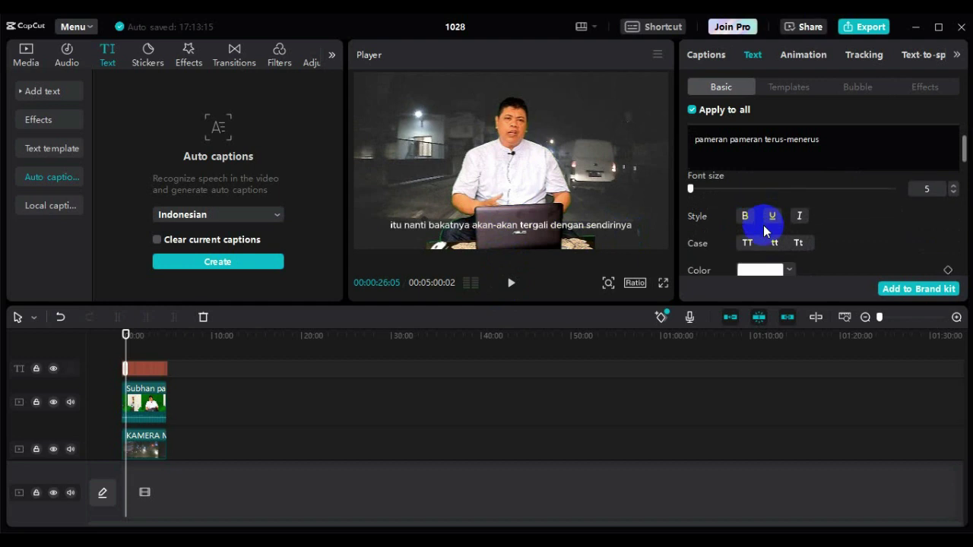
{"action": "scroll", "coordinate": [764, 231], "scroll_direction": "down", "scroll_amount": 1}
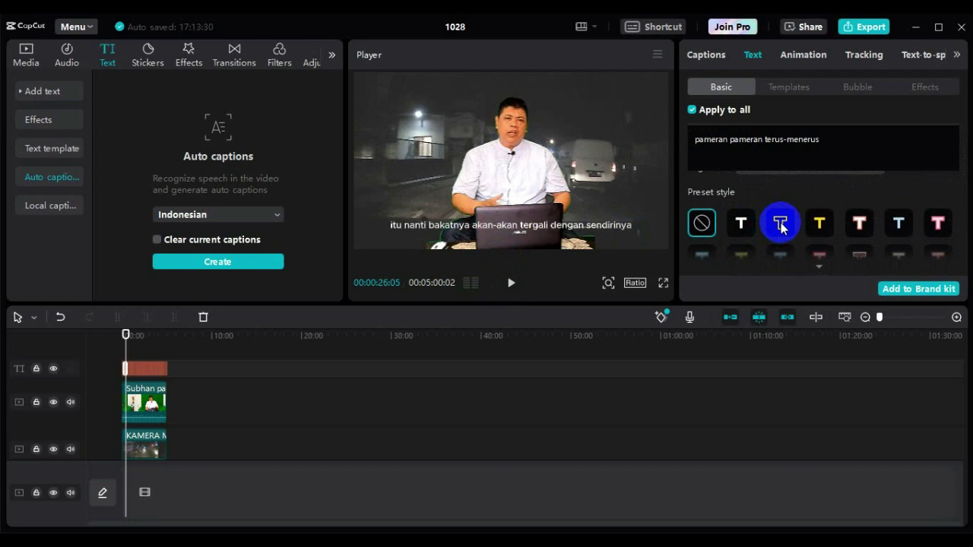
{"action": "left_click", "coordinate": [614, 232]}
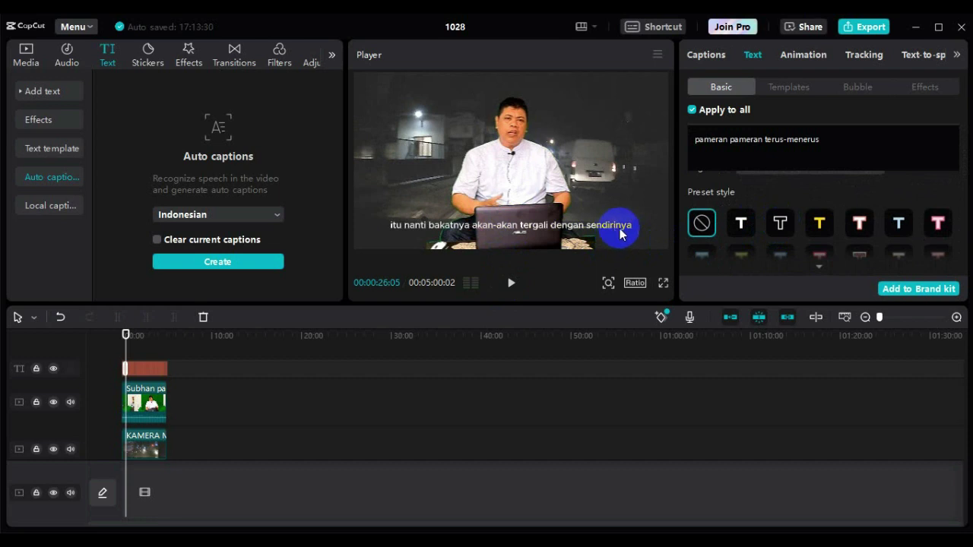
{"action": "left_click", "coordinate": [789, 242]}
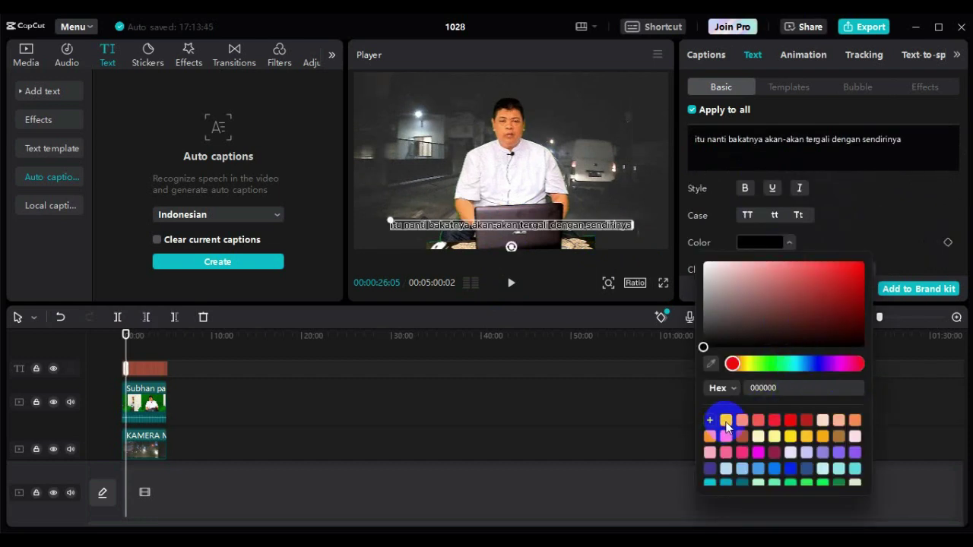
{"action": "left_click", "coordinate": [761, 364]}
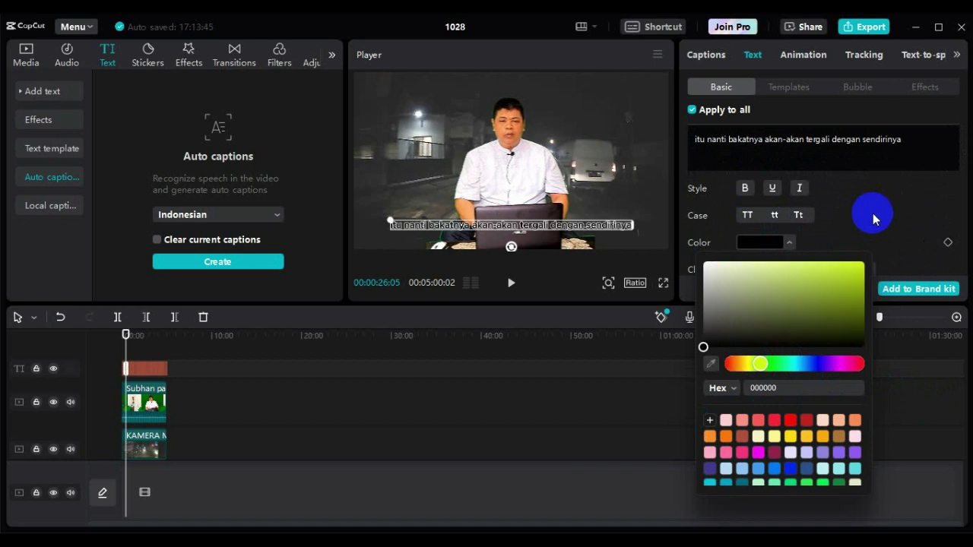
{"action": "left_click", "coordinate": [726, 420]}
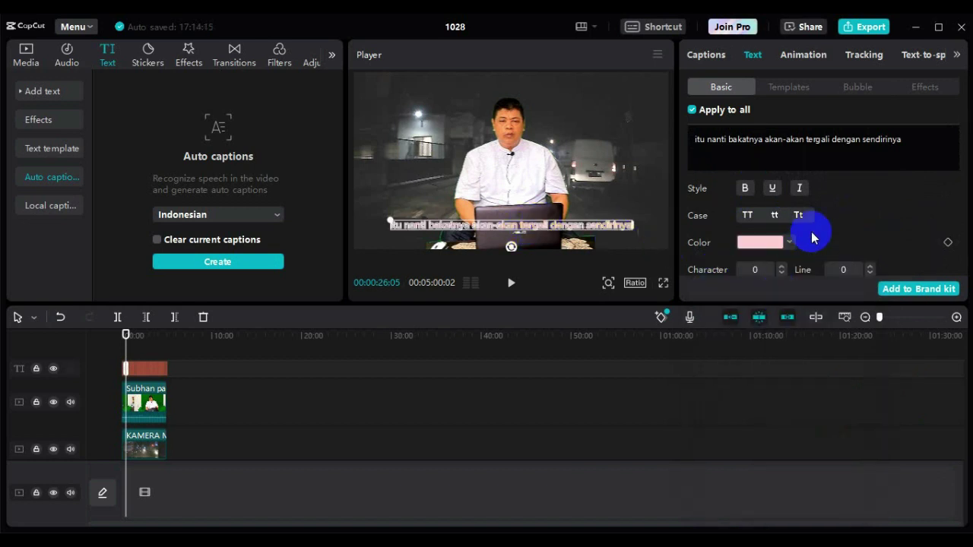
{"action": "scroll", "coordinate": [836, 221], "scroll_direction": "down", "scroll_amount": 3}
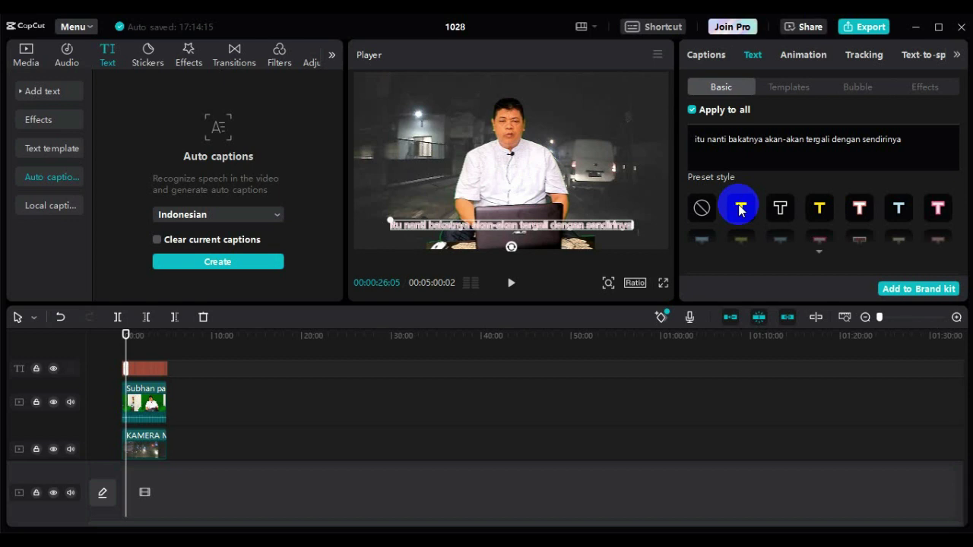
{"action": "left_click", "coordinate": [511, 283]}
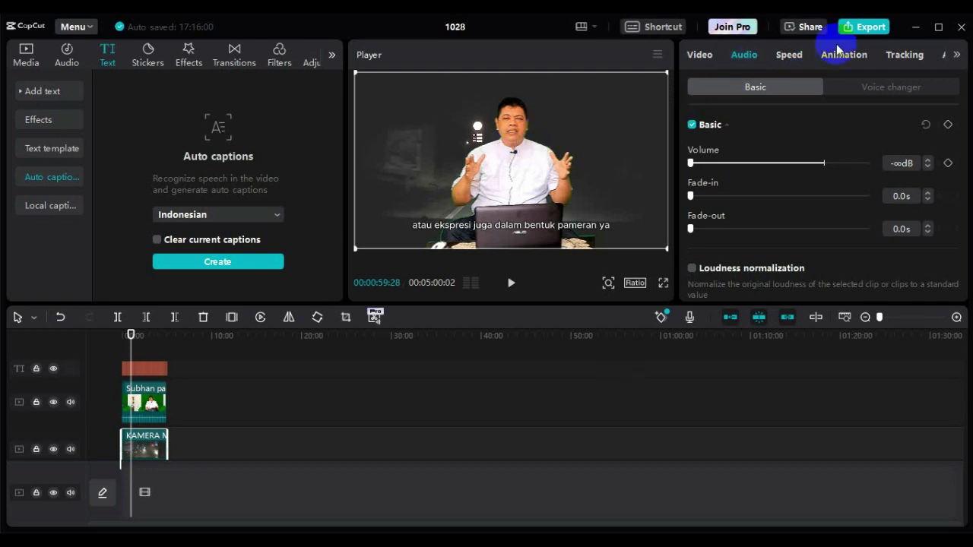
Export the project as a video at 1080P resolution with caption exporting turned off.
{"action": "left_click", "coordinate": [870, 29]}
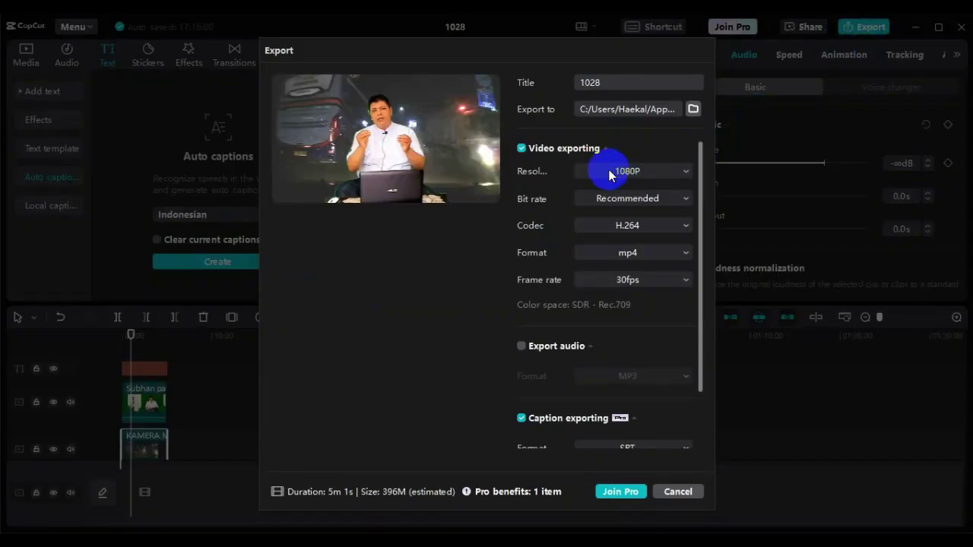
{"action": "left_click", "coordinate": [686, 176]}
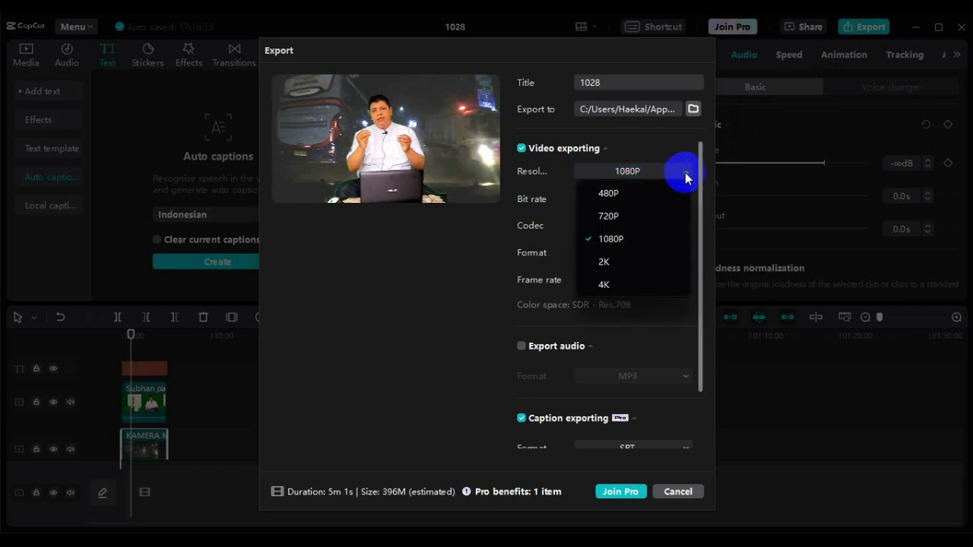
{"action": "left_click", "coordinate": [614, 240]}
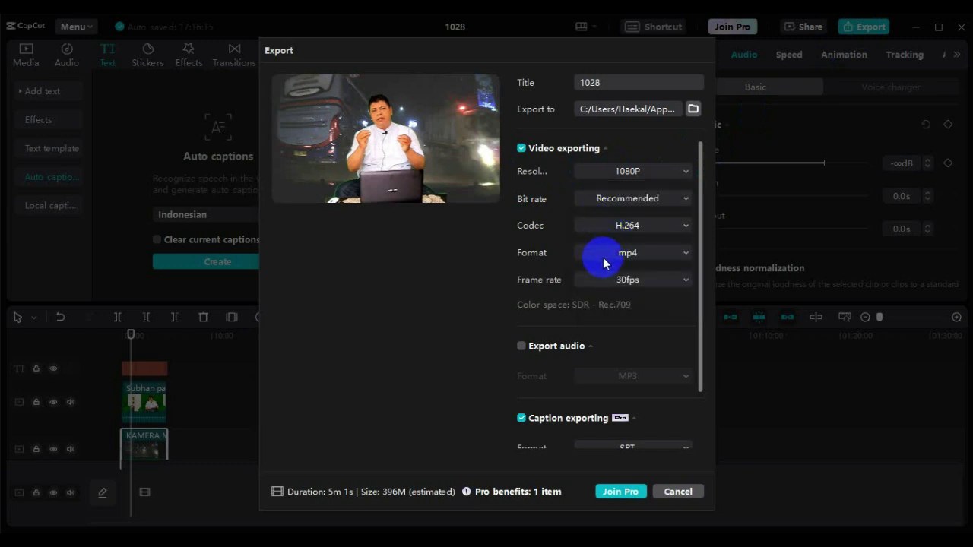
{"action": "scroll", "coordinate": [603, 257], "scroll_direction": "down", "scroll_amount": 2}
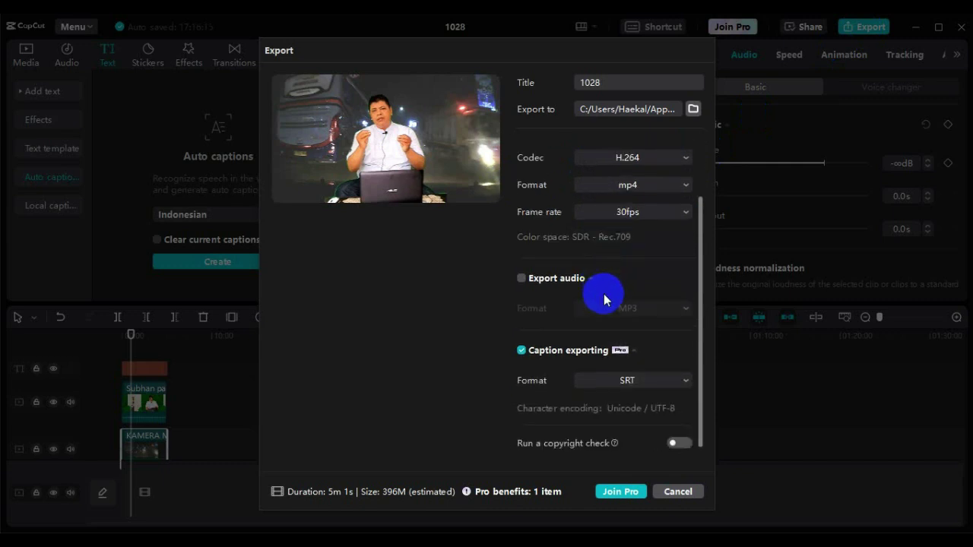
{"action": "scroll", "coordinate": [605, 299], "scroll_direction": "up", "scroll_amount": 2}
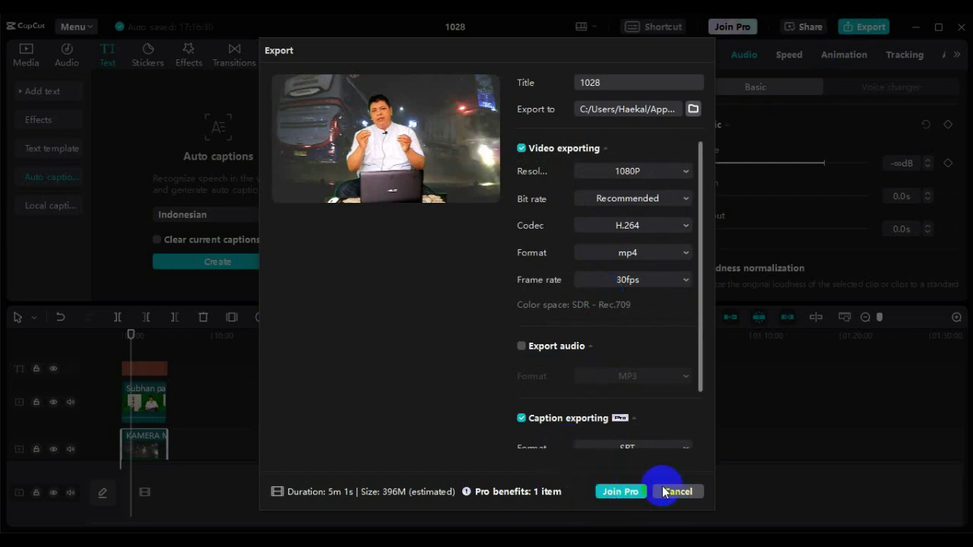
{"action": "left_click", "coordinate": [521, 419]}
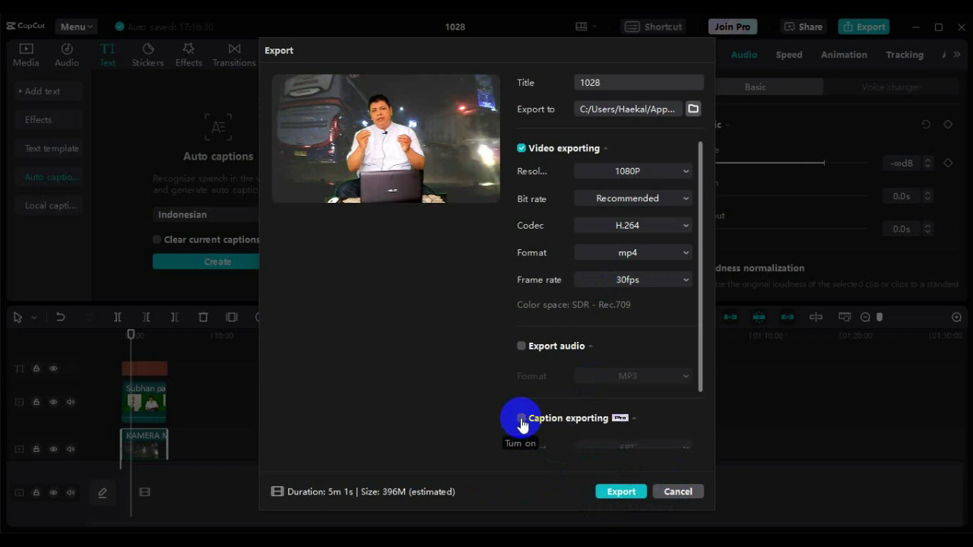
{"action": "left_click", "coordinate": [623, 493]}
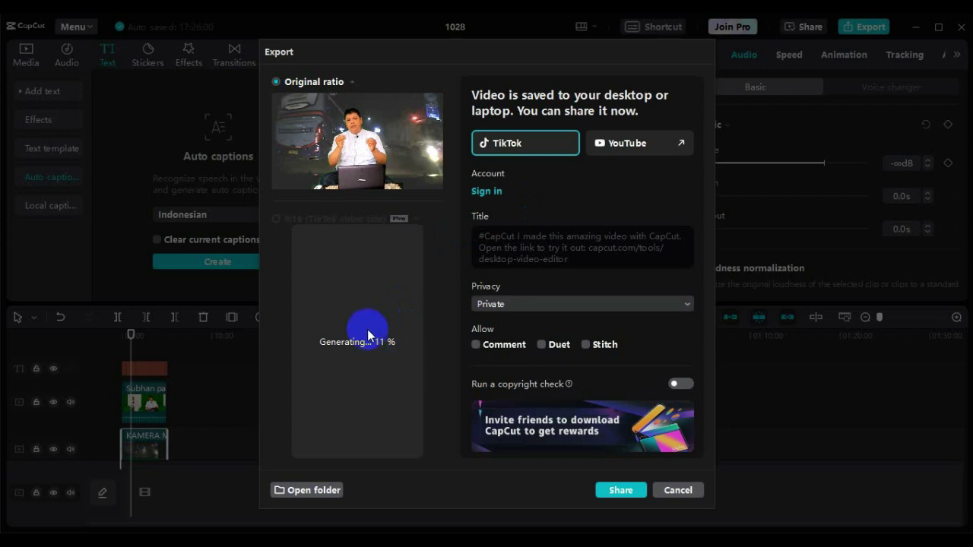
Open the folder containing the exported video and play the 1028 file in the media player.
{"action": "left_click", "coordinate": [331, 496]}
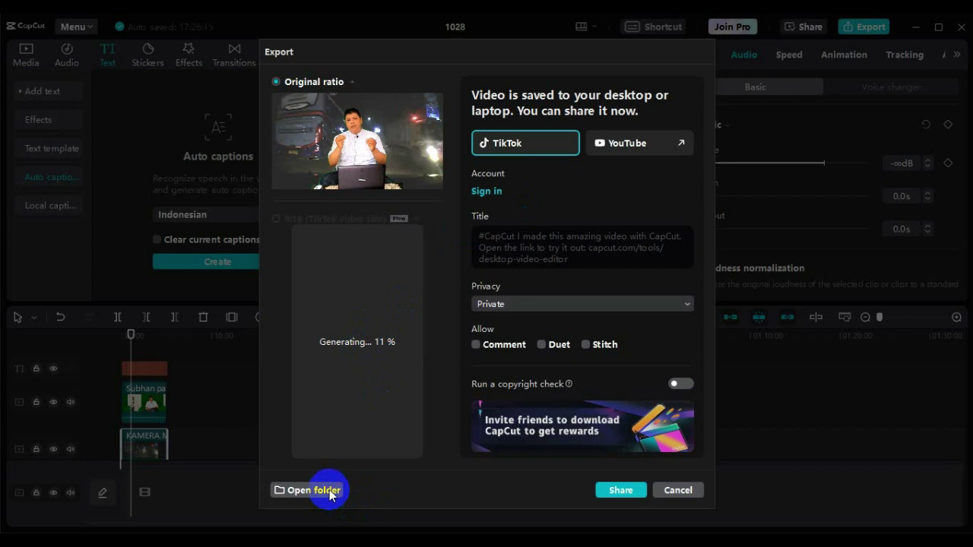
{"action": "left_click", "coordinate": [332, 497]}
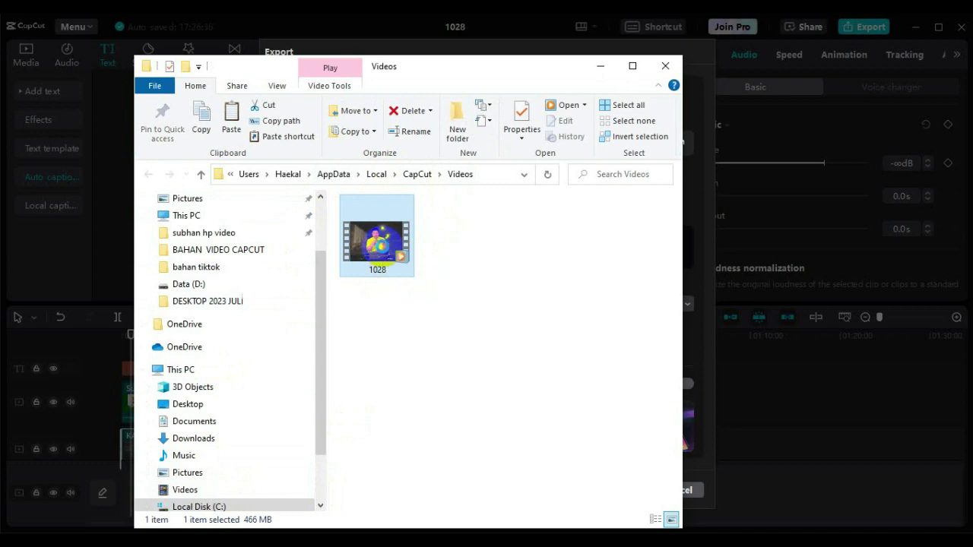
{"action": "double_click", "coordinate": [386, 255]}
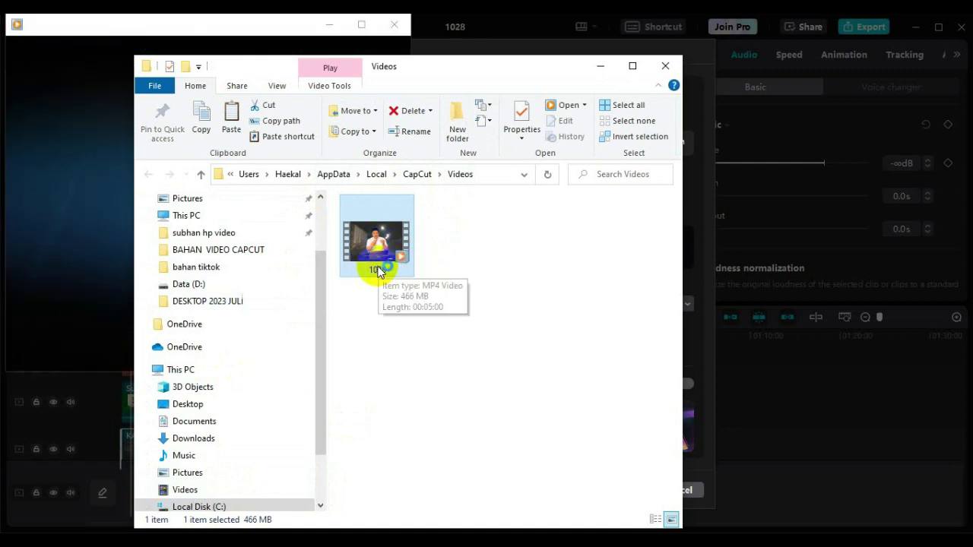